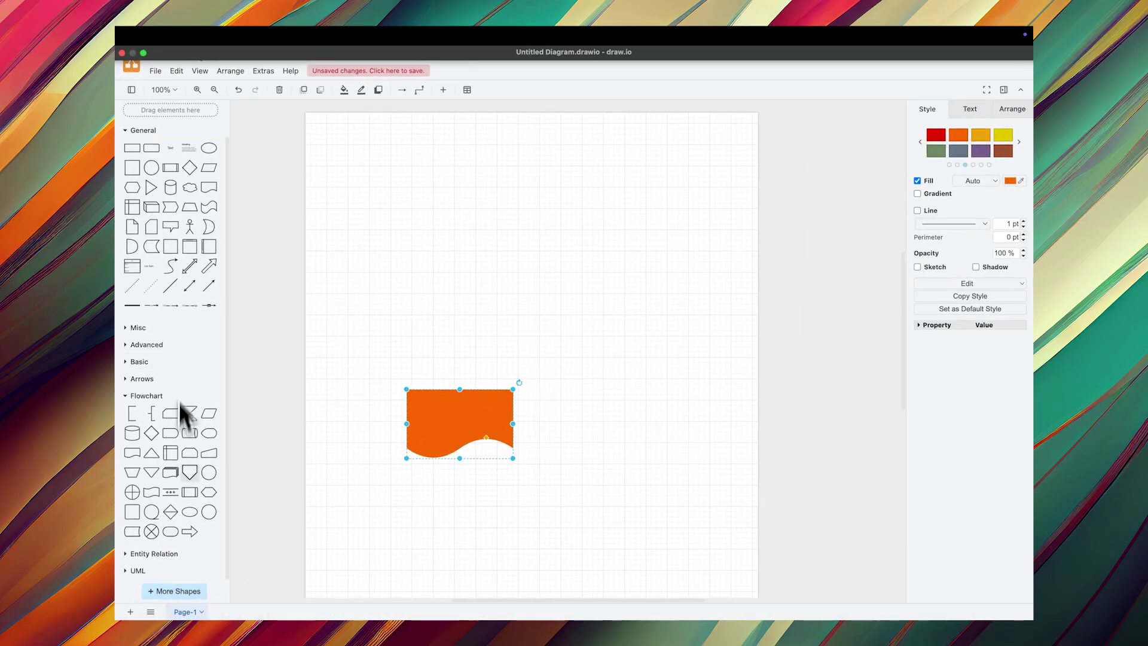
Place a circle, rectangle and square on the canvas, with the rectangle directly under the circle
mouse_move(212, 473)
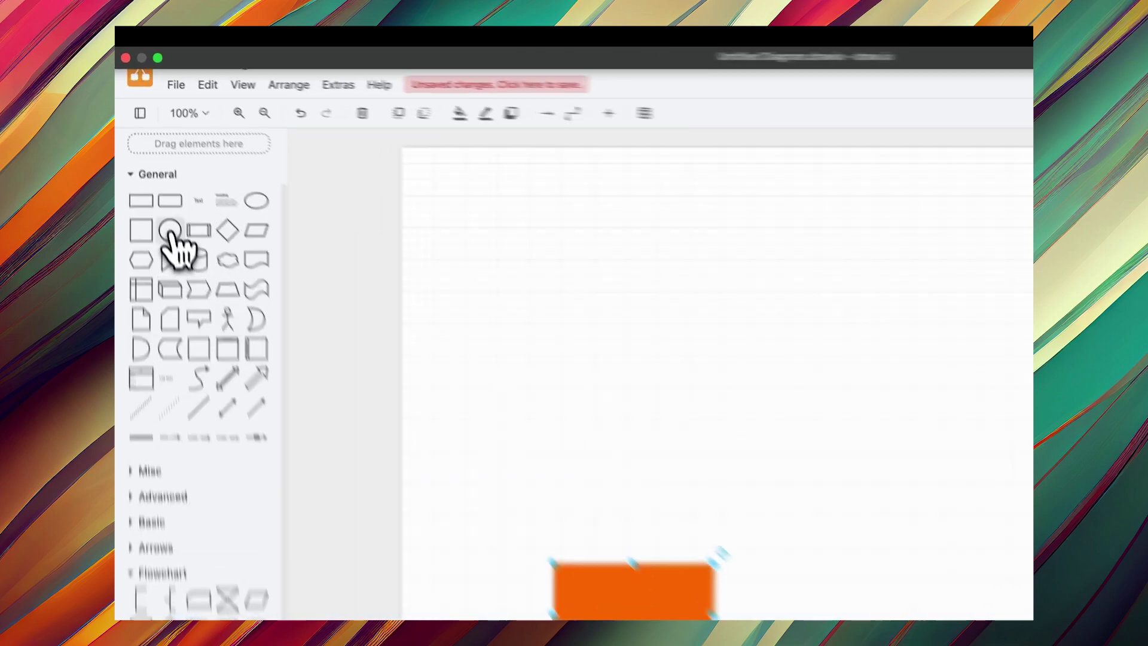
drag(169, 233, 603, 283)
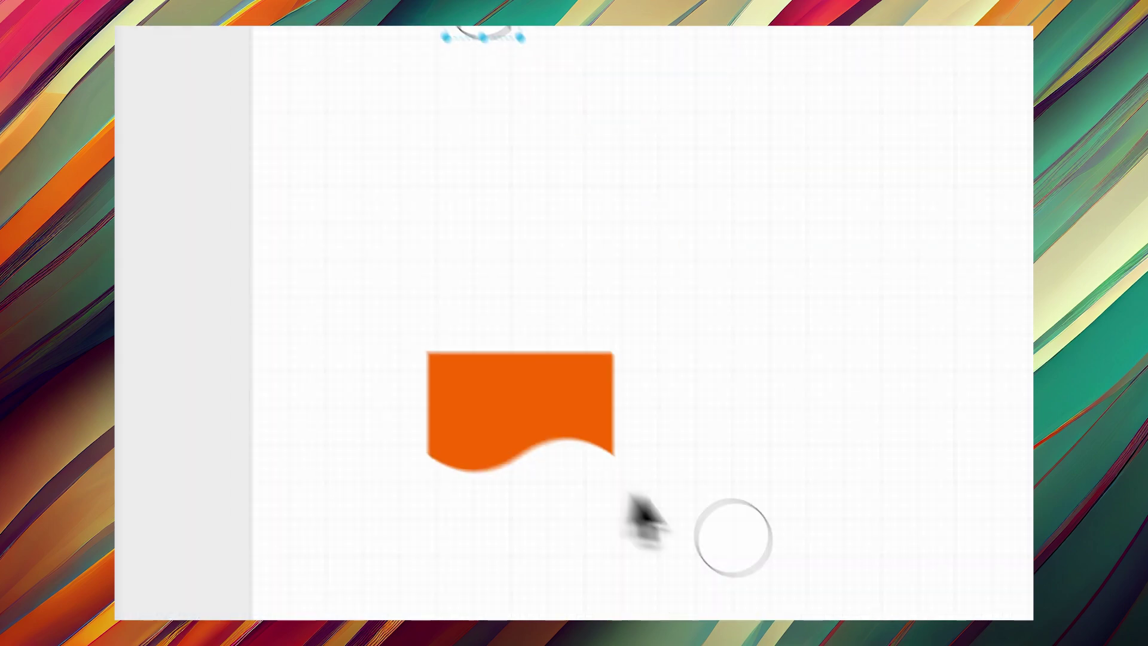
drag(640, 525, 768, 538)
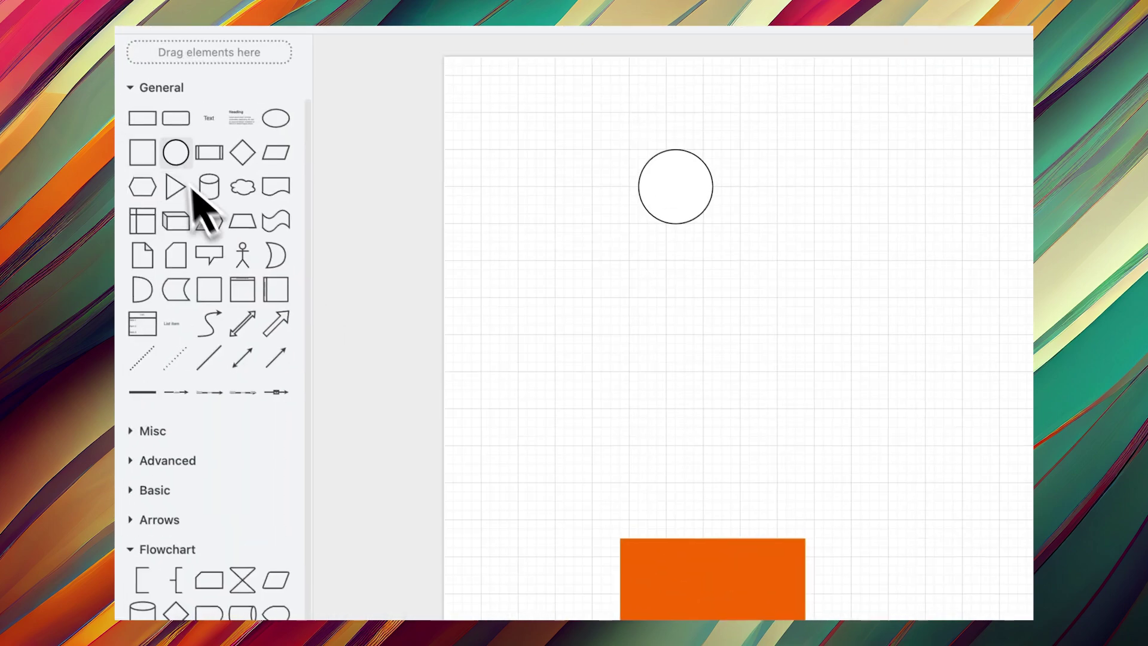
drag(143, 118, 648, 306)
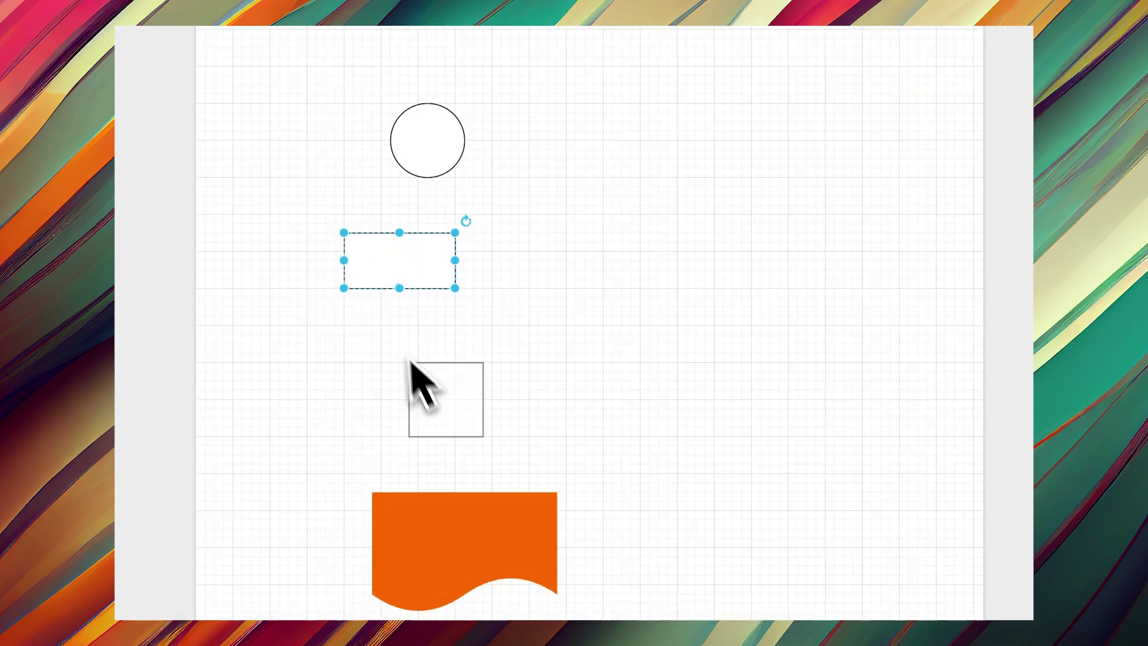
click(417, 385)
drag(400, 282, 444, 299)
mouse_move(433, 170)
mouse_down()
mouse_move(464, 162)
mouse_move(448, 172)
mouse_up()
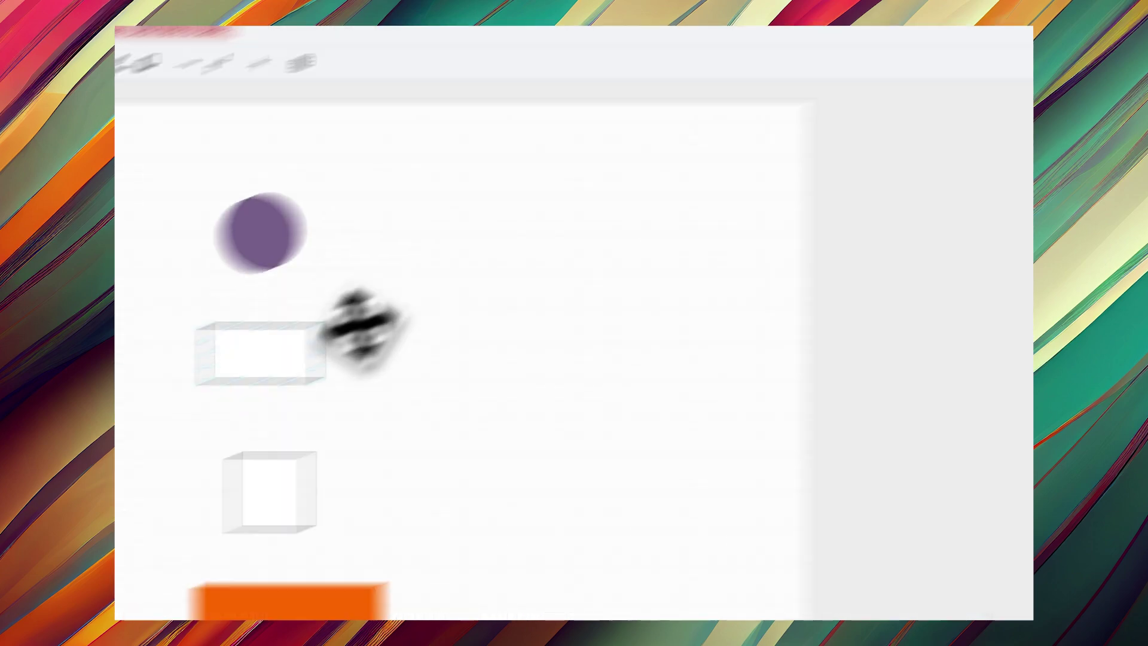
Link circle to rectangle, rectangle to square, square to the orange shape, and orange shape back to circle
click(508, 251)
drag(493, 284, 495, 346)
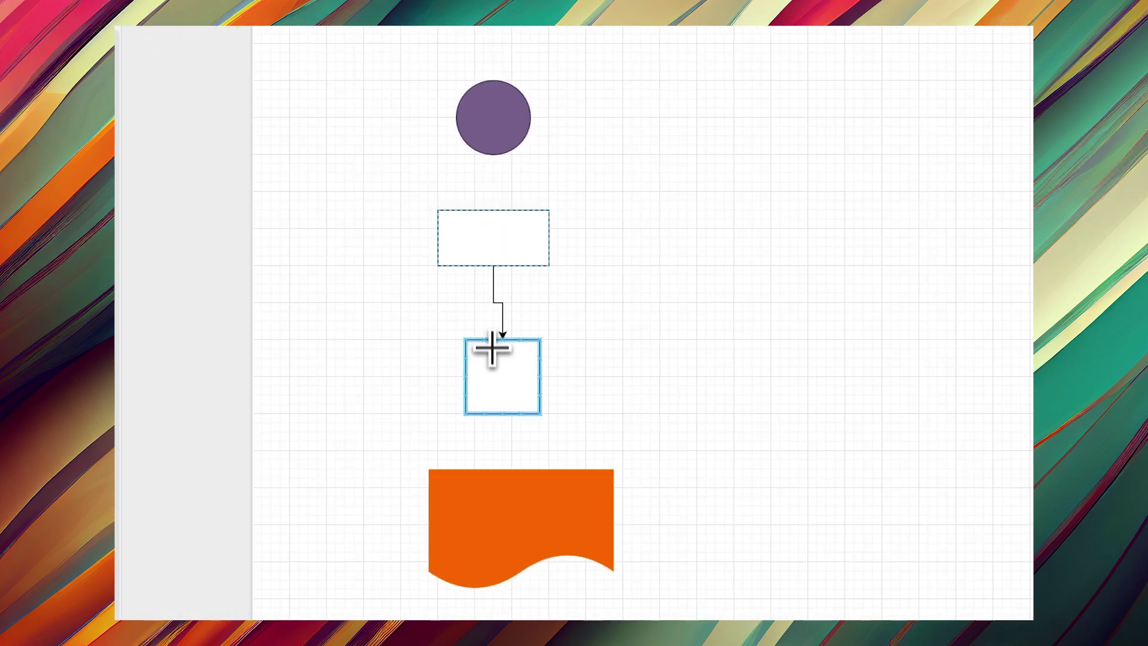
click(510, 141)
drag(492, 174, 490, 210)
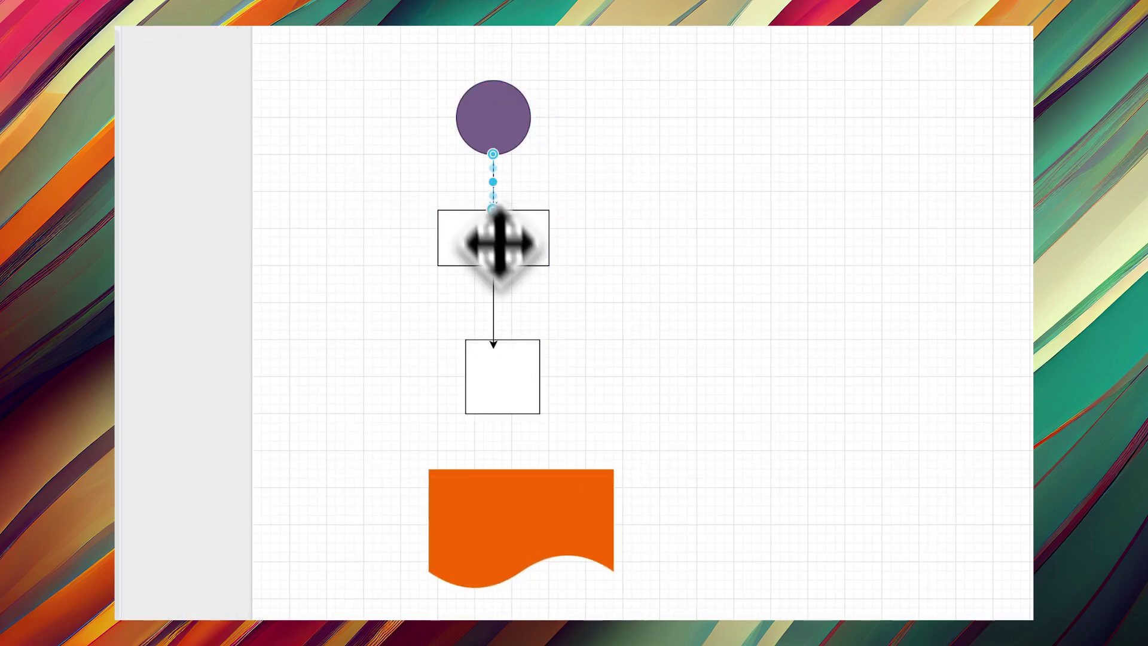
click(514, 400)
drag(509, 446, 530, 487)
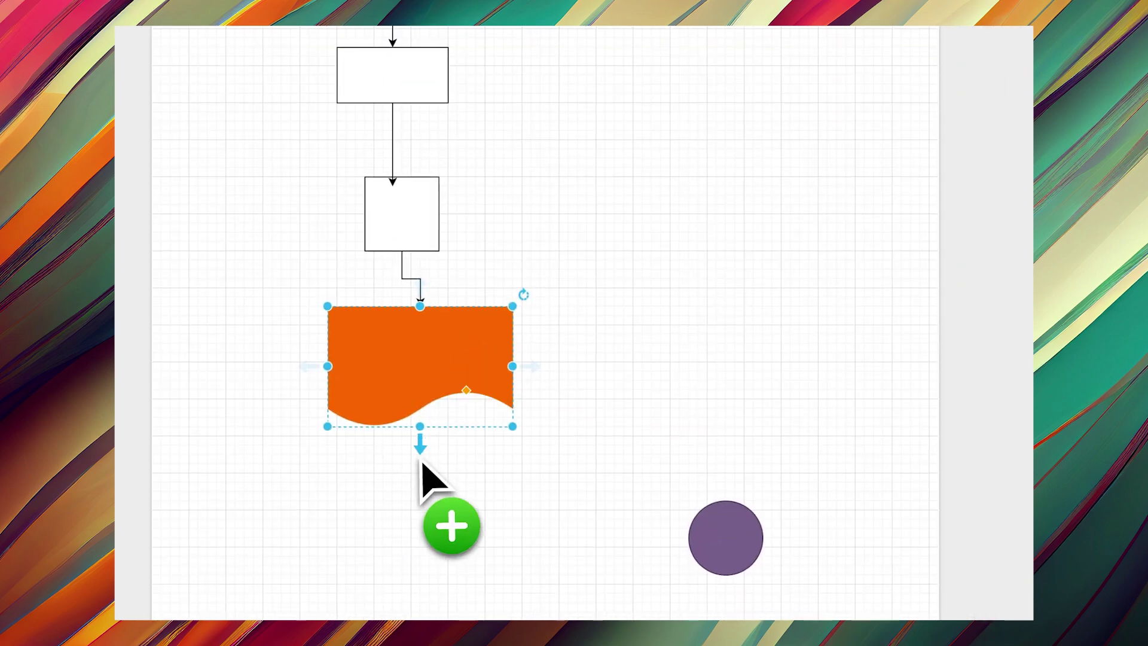
drag(423, 454, 712, 545)
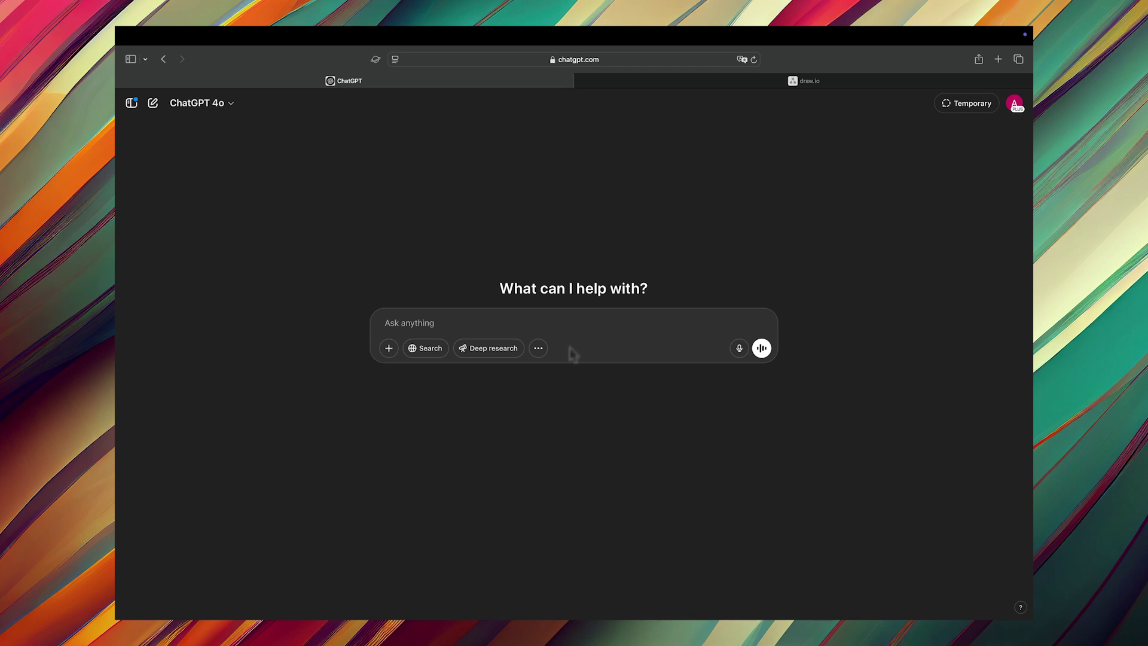
Ask ChatGPT for a .NET CI/CD pipeline Mermaid flowchart and copy the returned graph TD code
text(Generate a Draw.io-compatible Mermaid flowchart (graph TD; format, semicolons). No parentheses or special characters in labels.  Show a high-level CI/CD pipeline for a .NET app.)
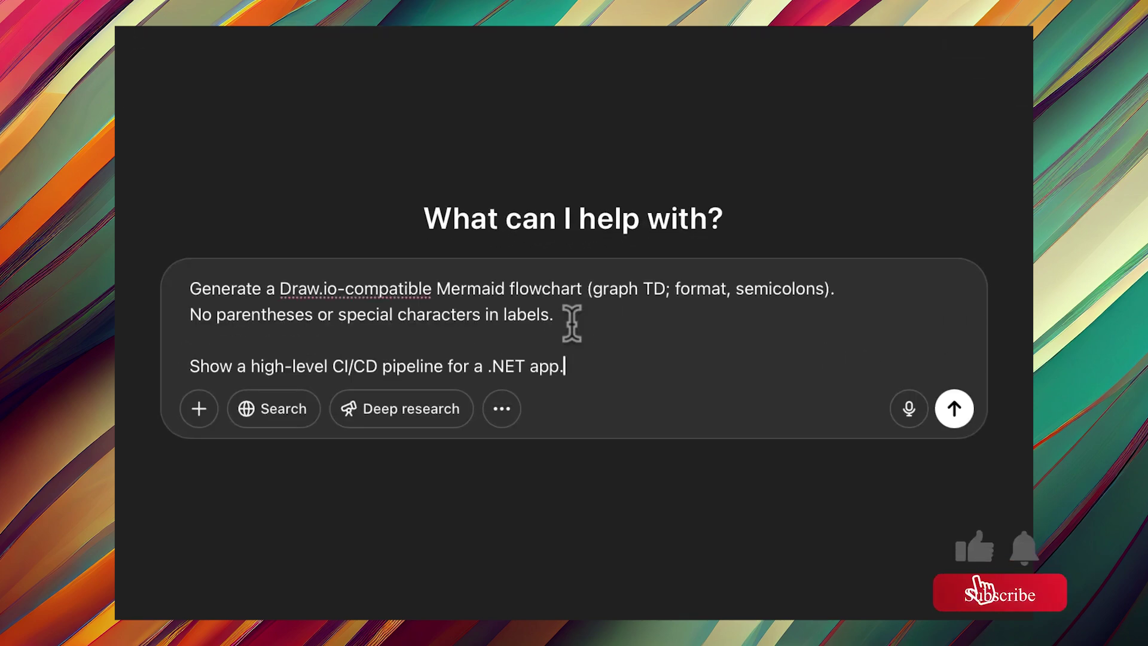
drag(577, 314, 153, 266)
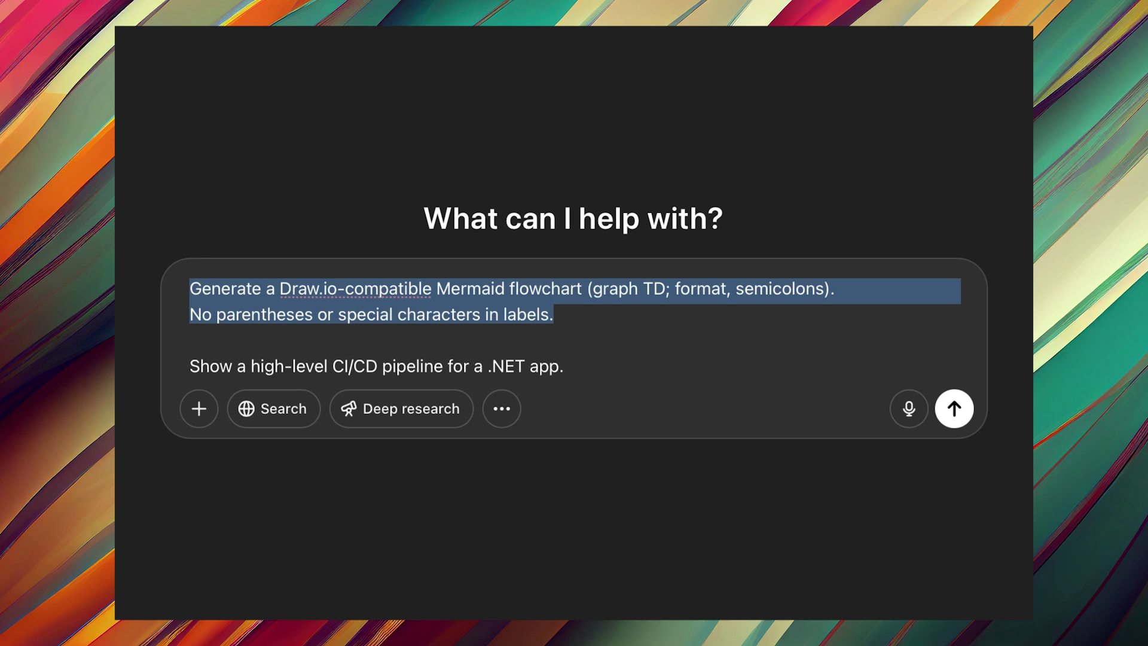
click(584, 367)
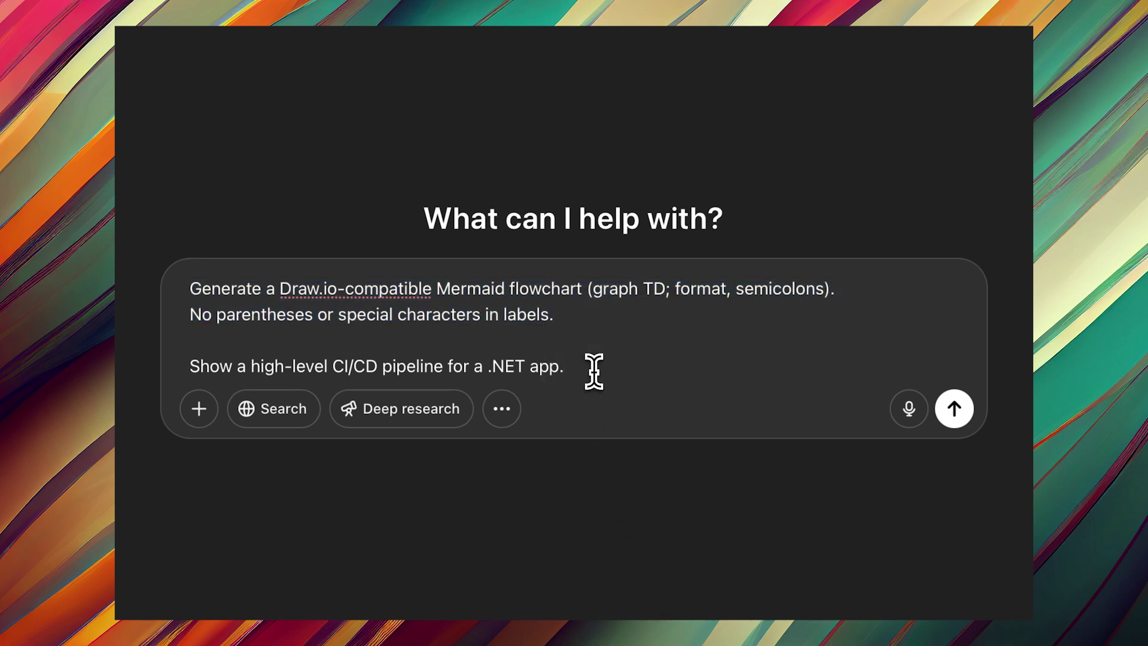
drag(594, 370, 161, 371)
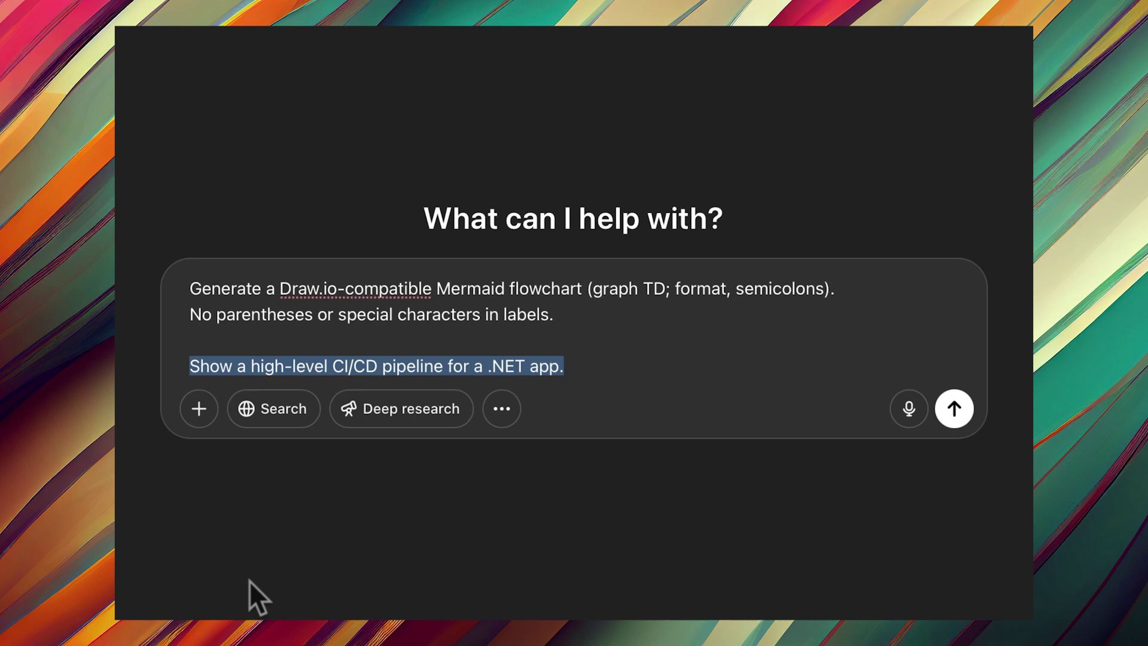
click(954, 408)
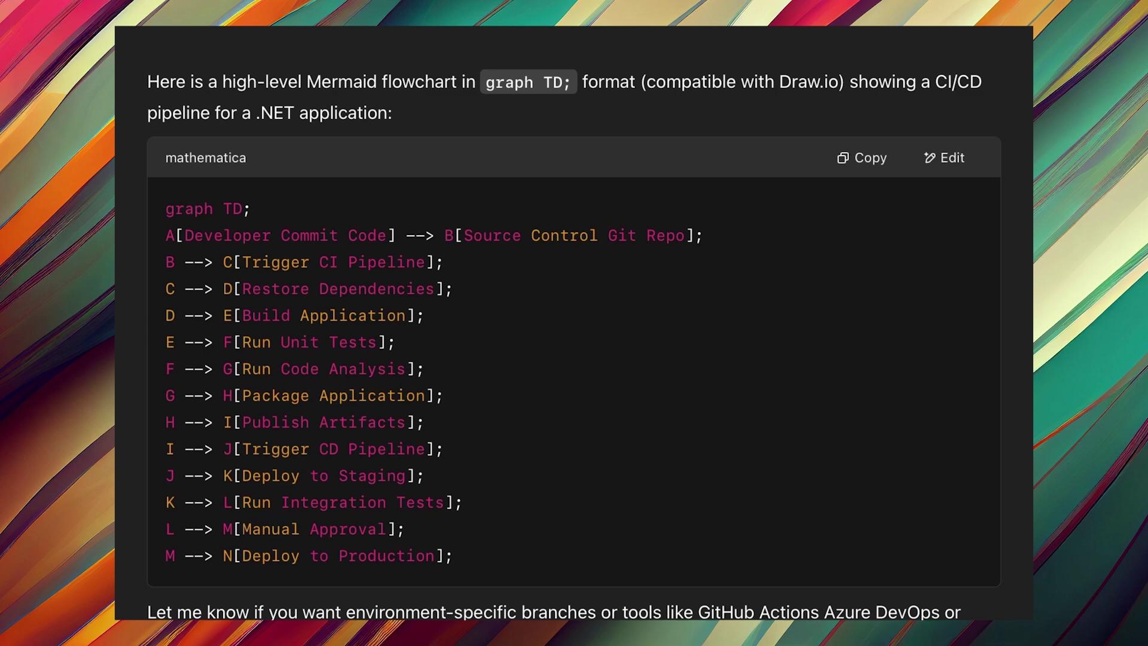
click(875, 158)
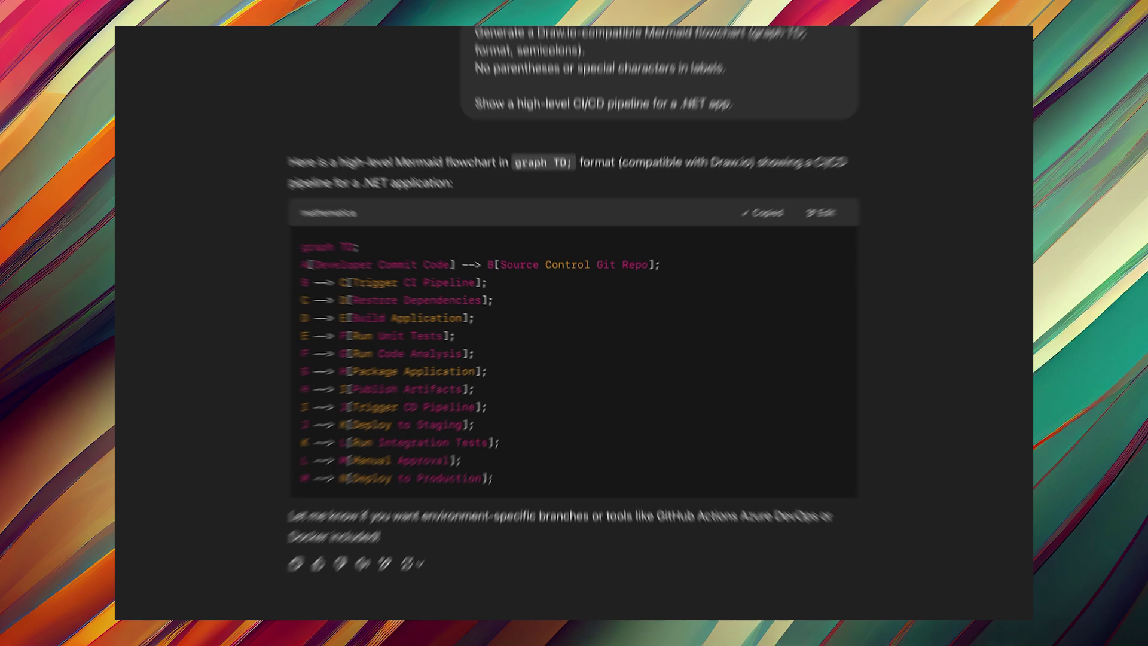
Replace the sample Mermaid code with the copied pipeline code and insert it into a blank diagram
click(765, 84)
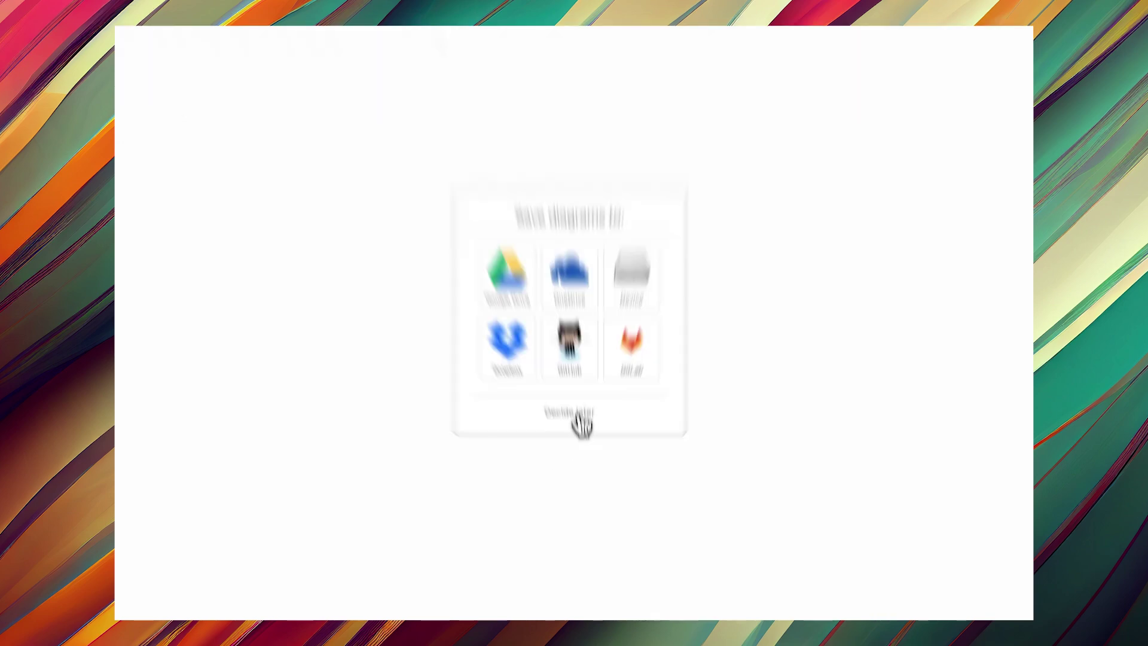
click(574, 437)
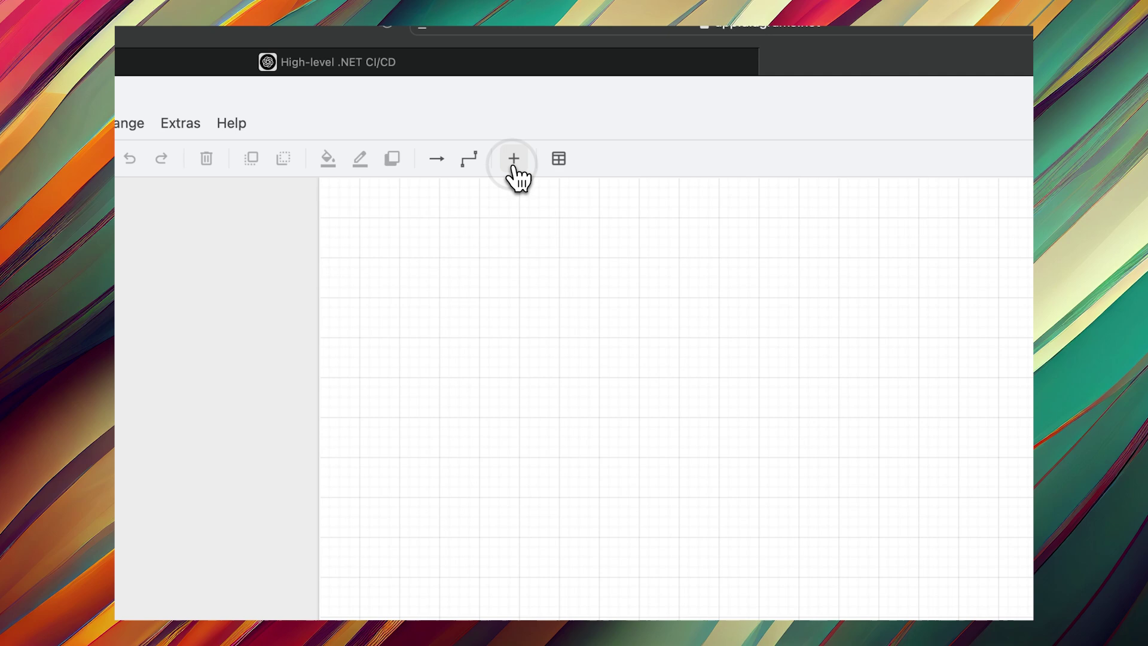
click(514, 168)
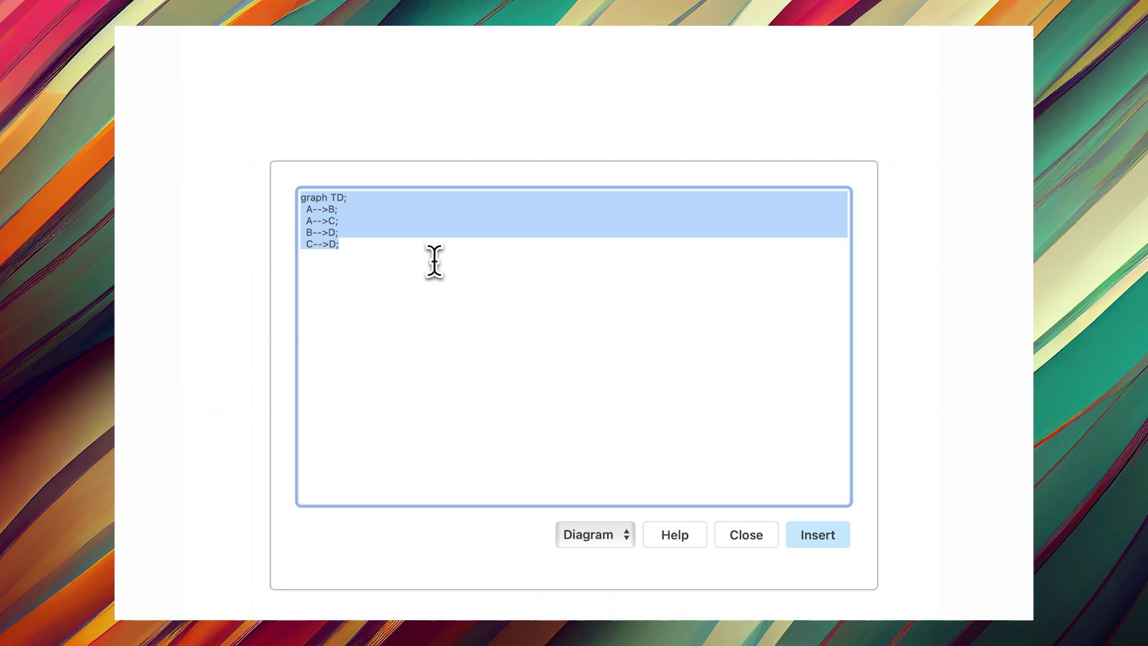
key(BackSpace)
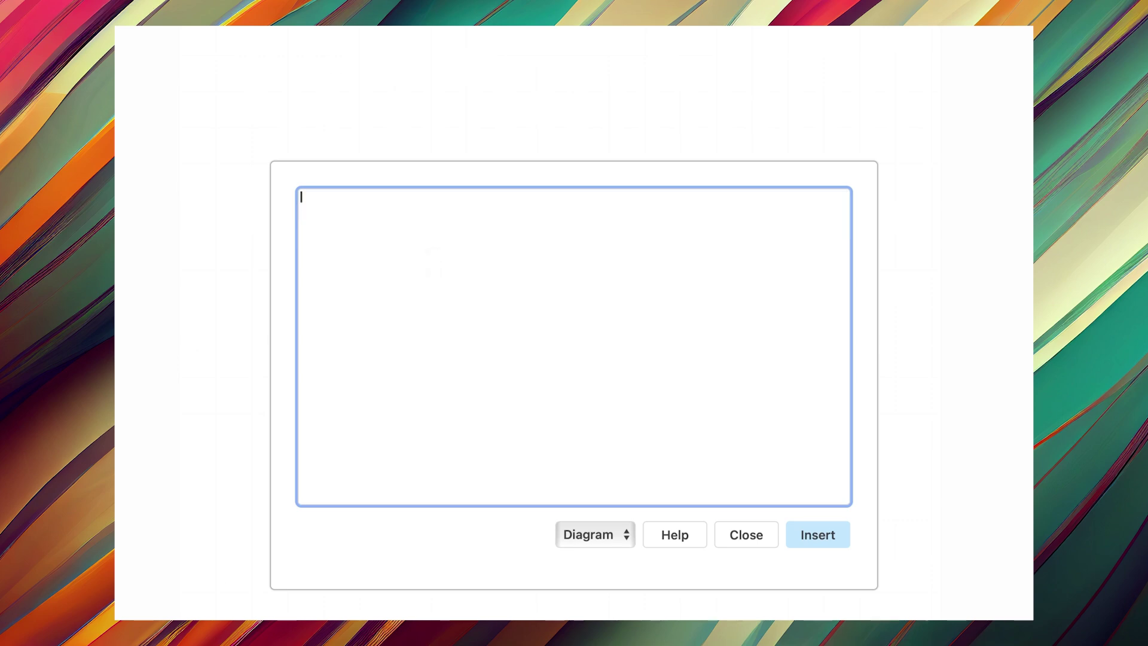
key(super+v)
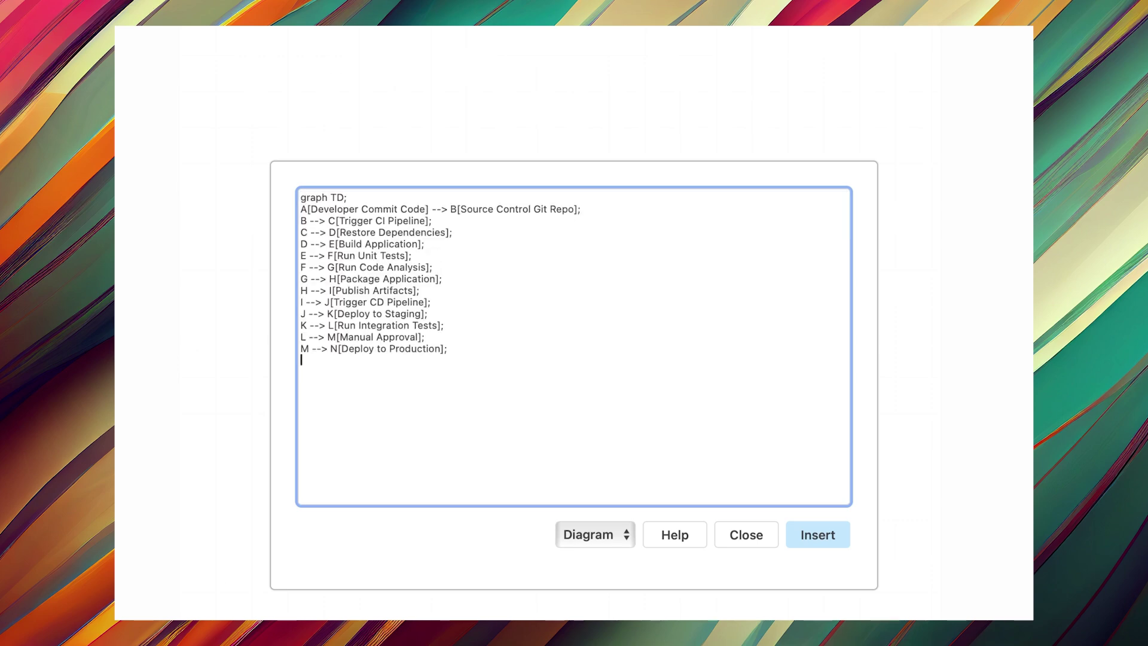
click(828, 537)
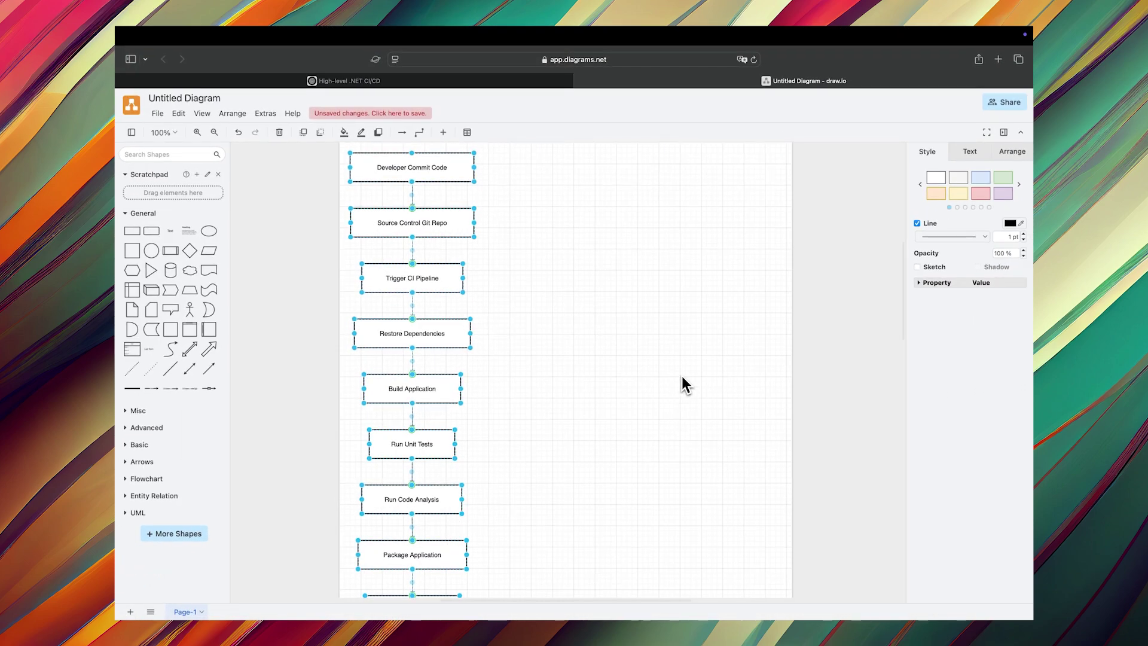
scroll(682, 376, up, 2)
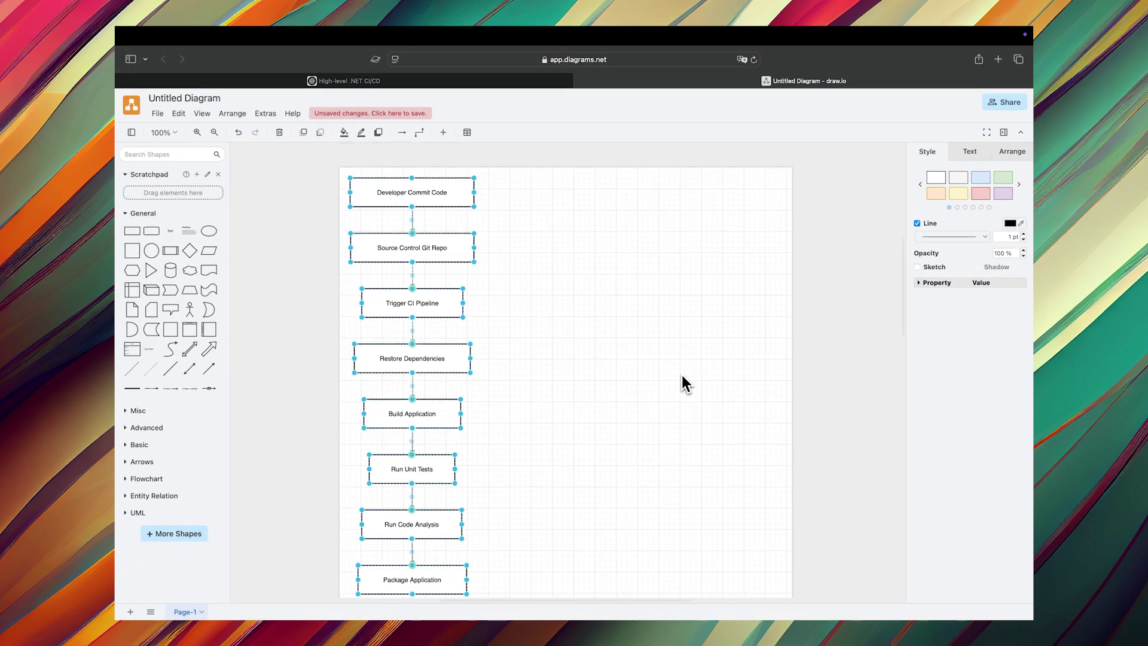
scroll(682, 376, down, 2)
scroll(685, 382, down, 5)
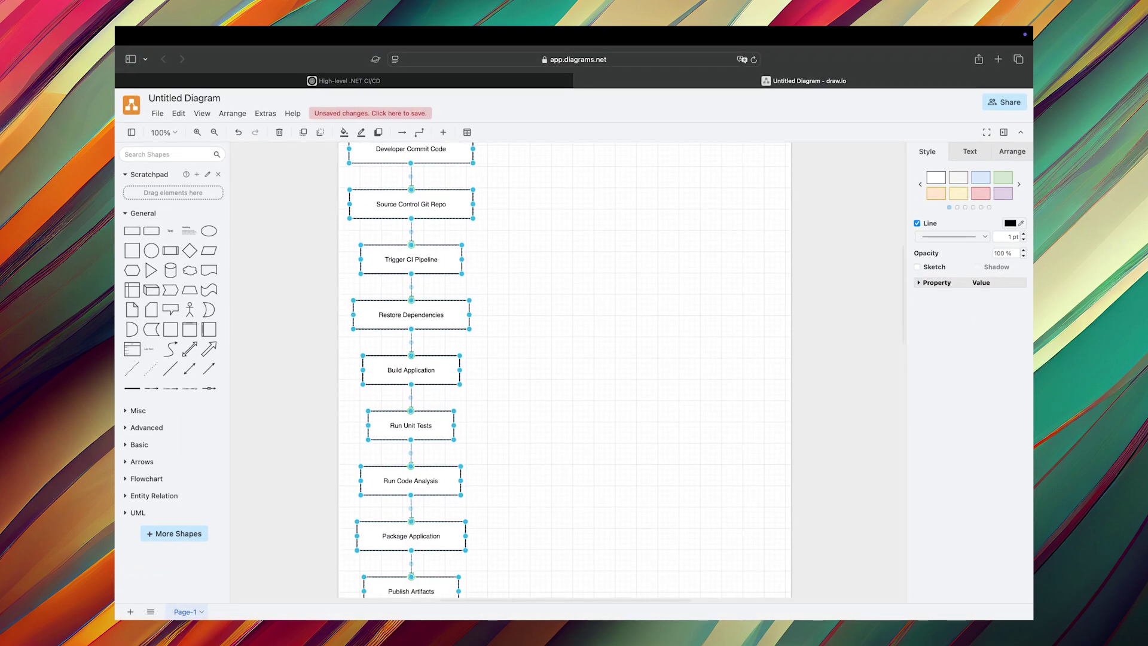
click(685, 382)
scroll(682, 377, down, 10)
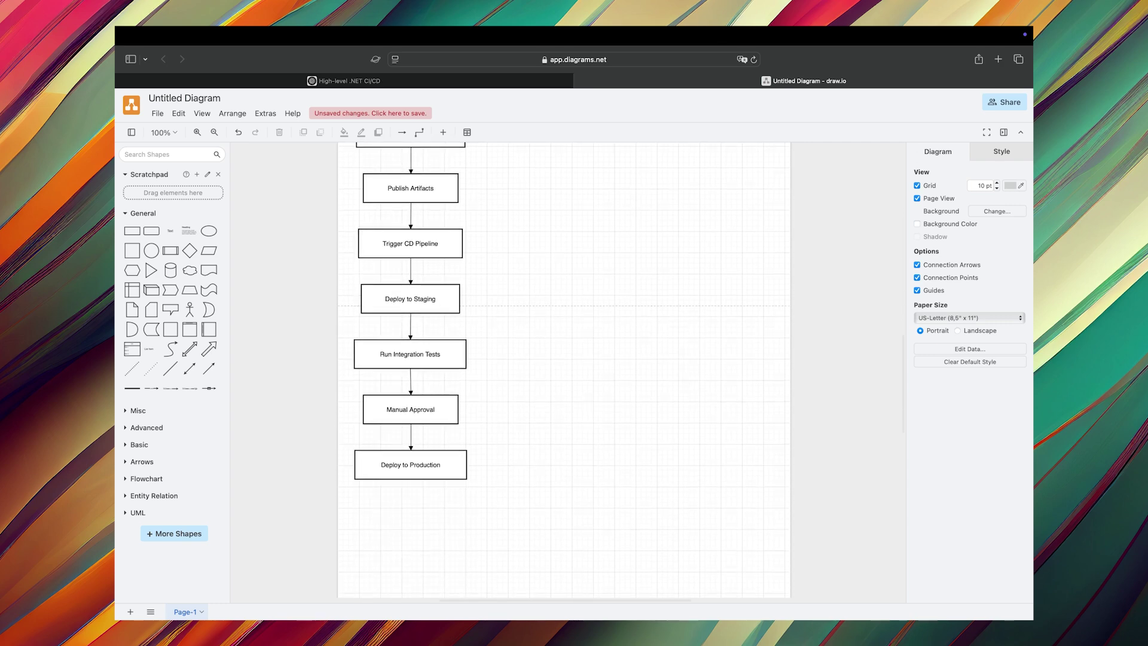
scroll(411, 371, up, 10)
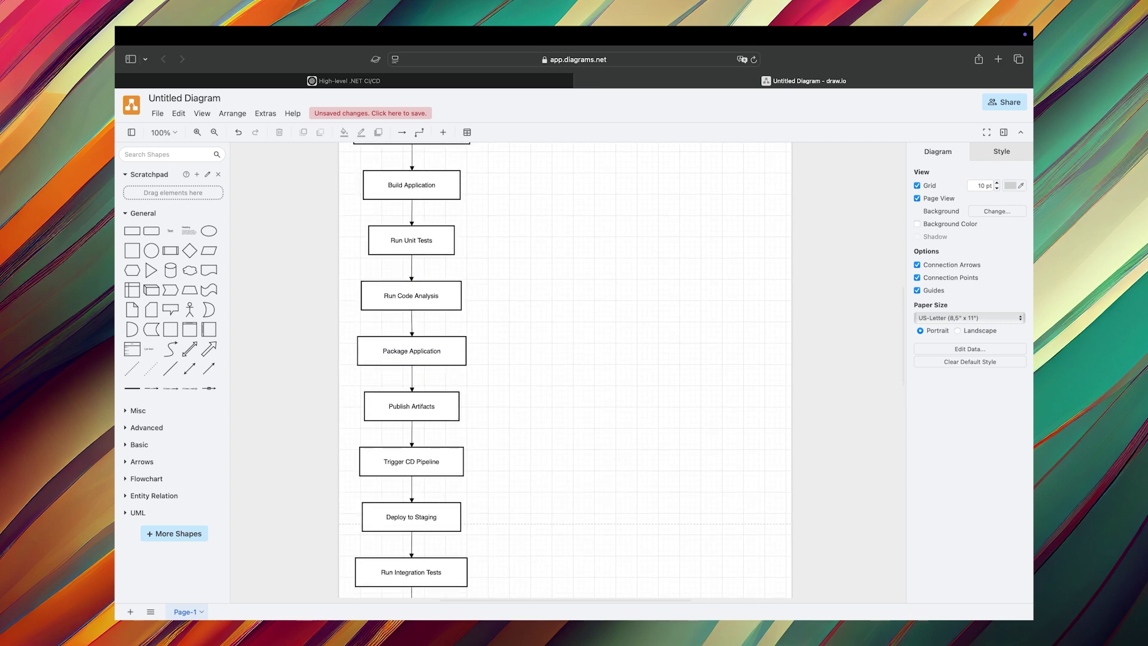
scroll(564, 370, up, 6)
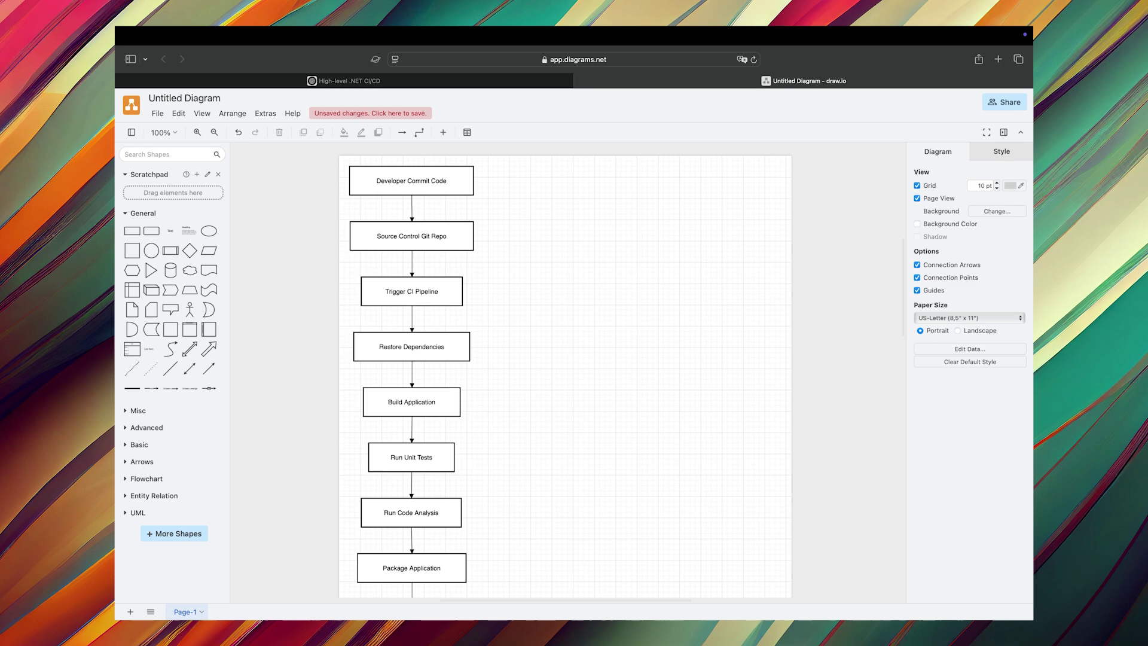
scroll(564, 383, down, 1)
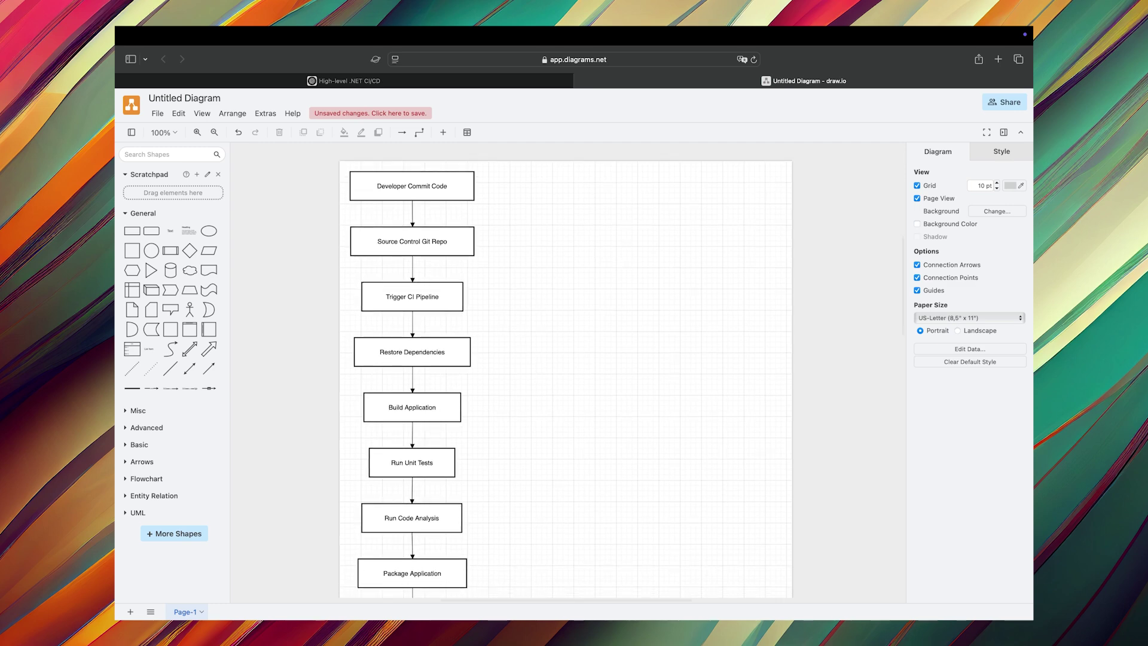
Select every pipeline box, from Developer Commit Code down to Deploy to Production
click(470, 185)
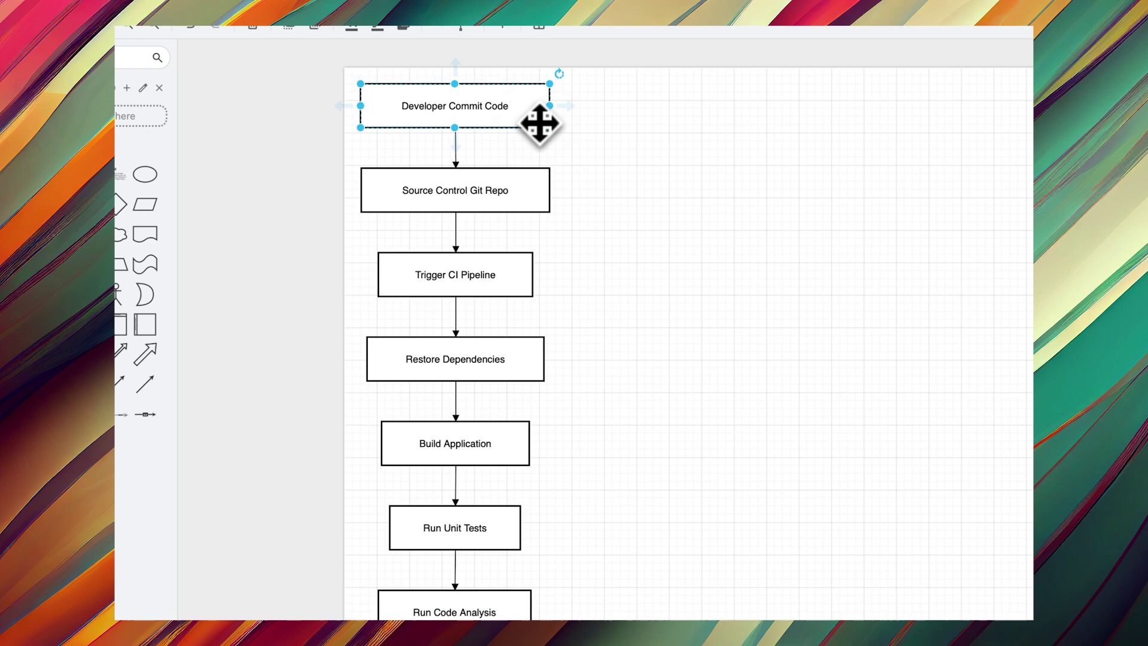
shift+click(538, 204)
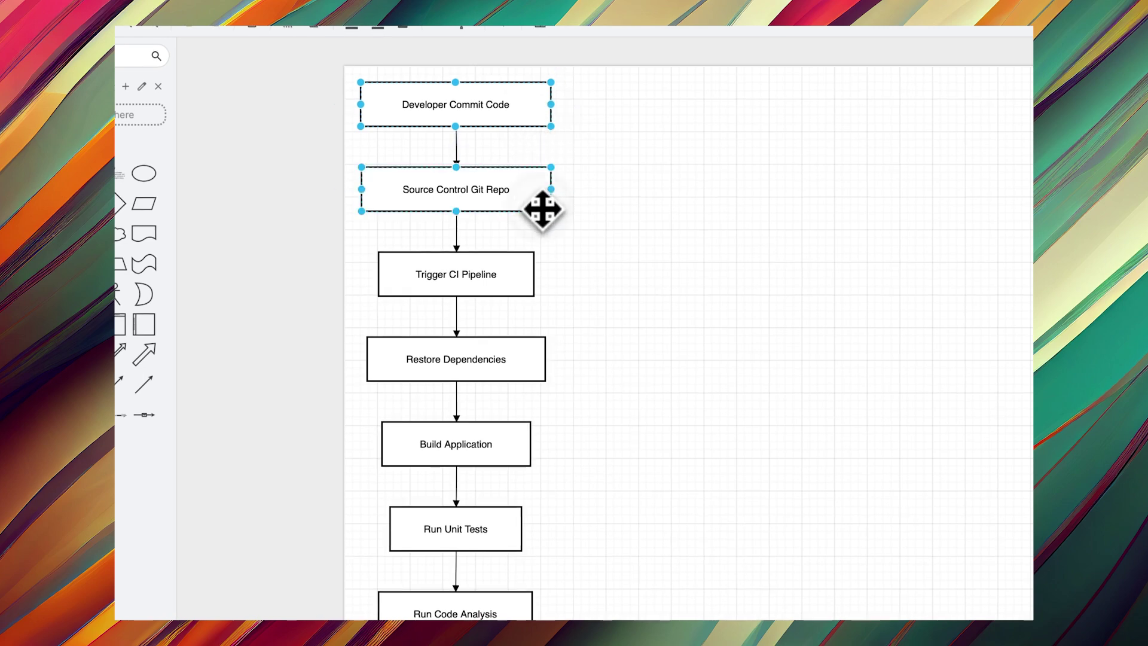
shift+click(517, 292)
shift+click(517, 377)
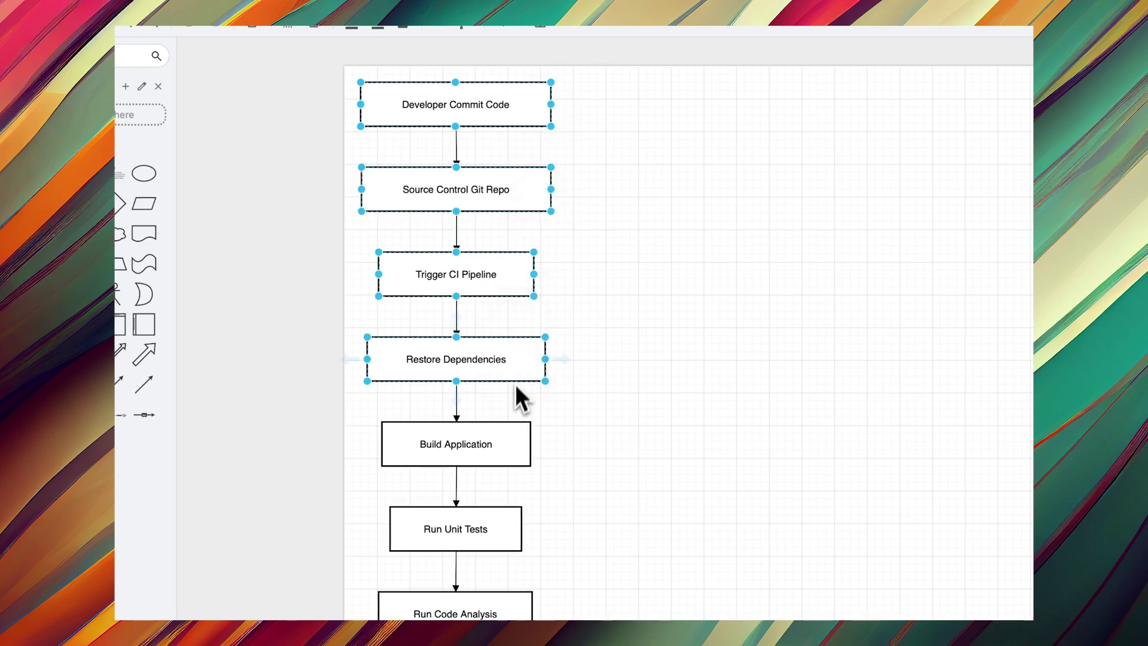
shift+click(505, 456)
shift+click(501, 526)
shift+click(354, 493)
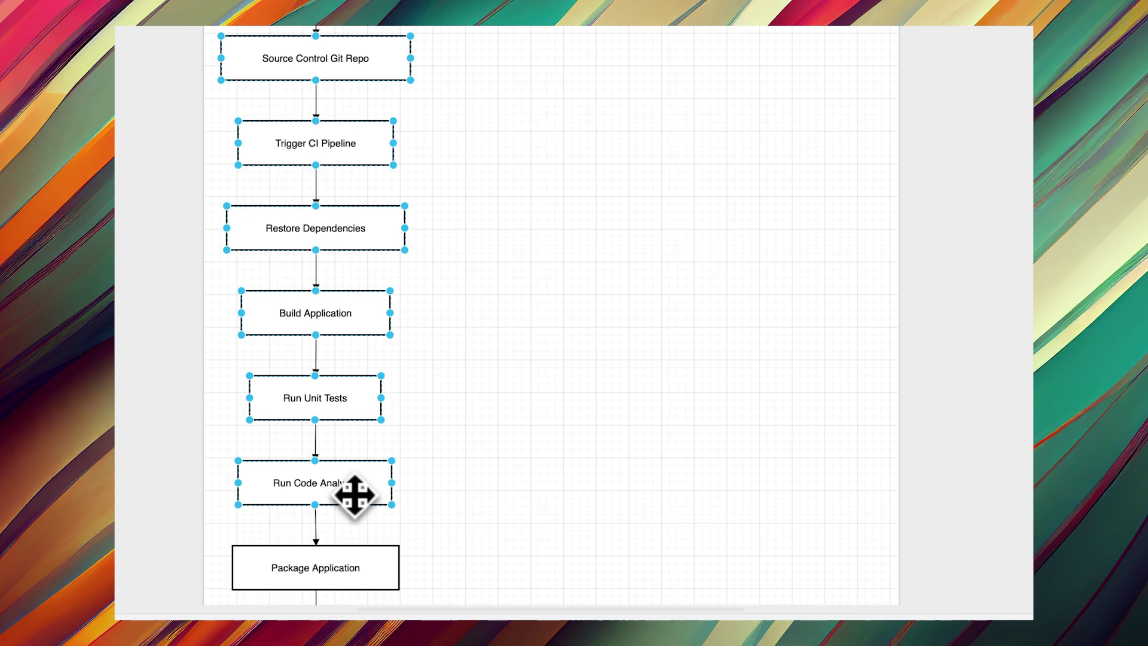
scroll(353, 495, down, 6)
shift+click(385, 250)
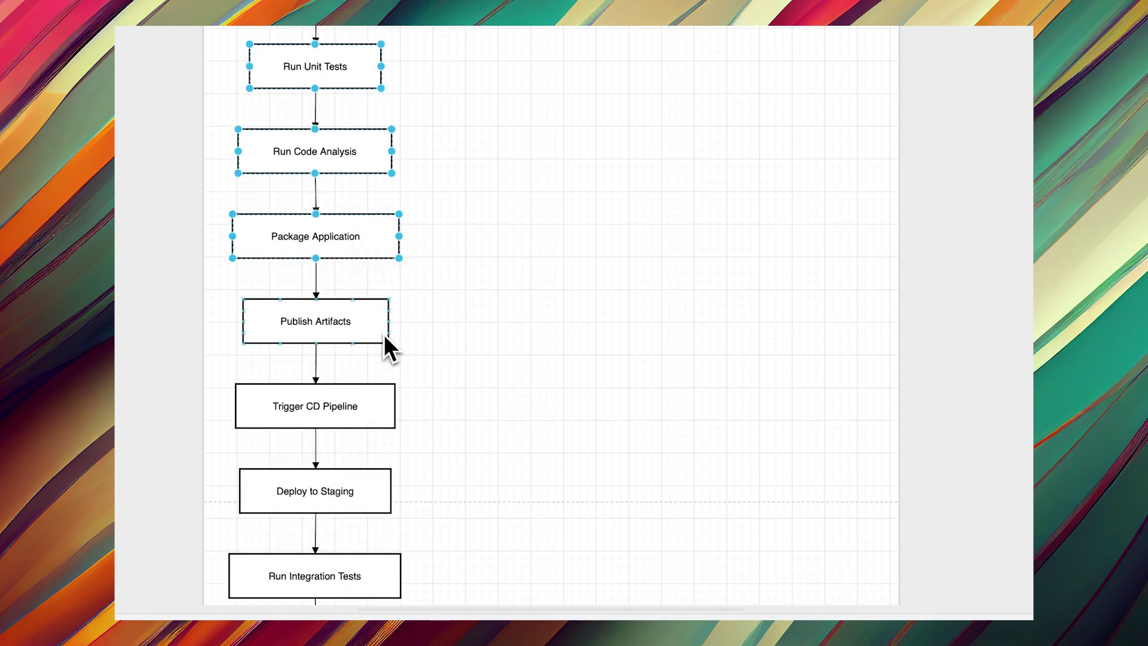
shift+click(385, 335)
shift+click(385, 412)
shift+click(369, 508)
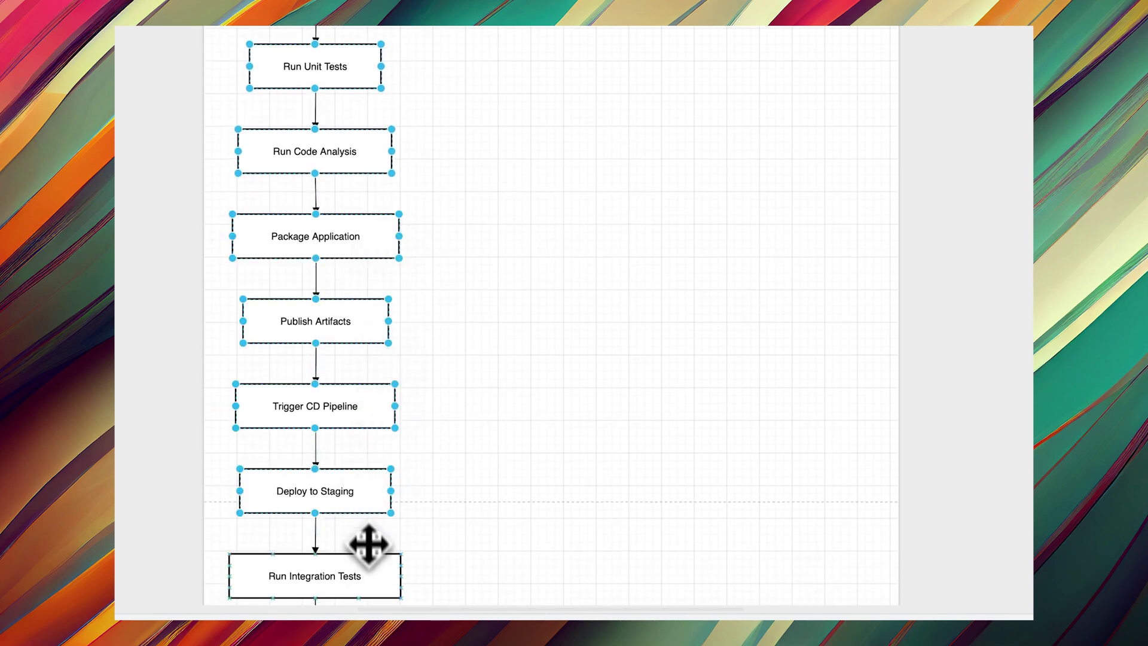
shift+click(375, 572)
scroll(373, 573, down, 5)
scroll(375, 573, down, 1)
shift+click(377, 343)
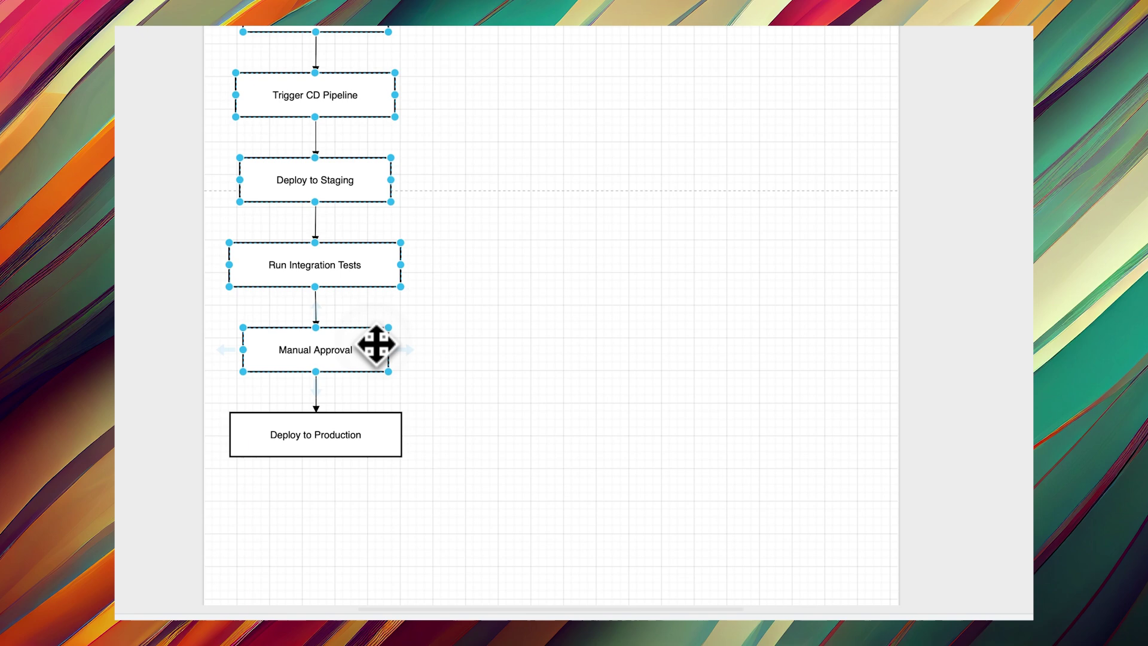
shift+click(377, 448)
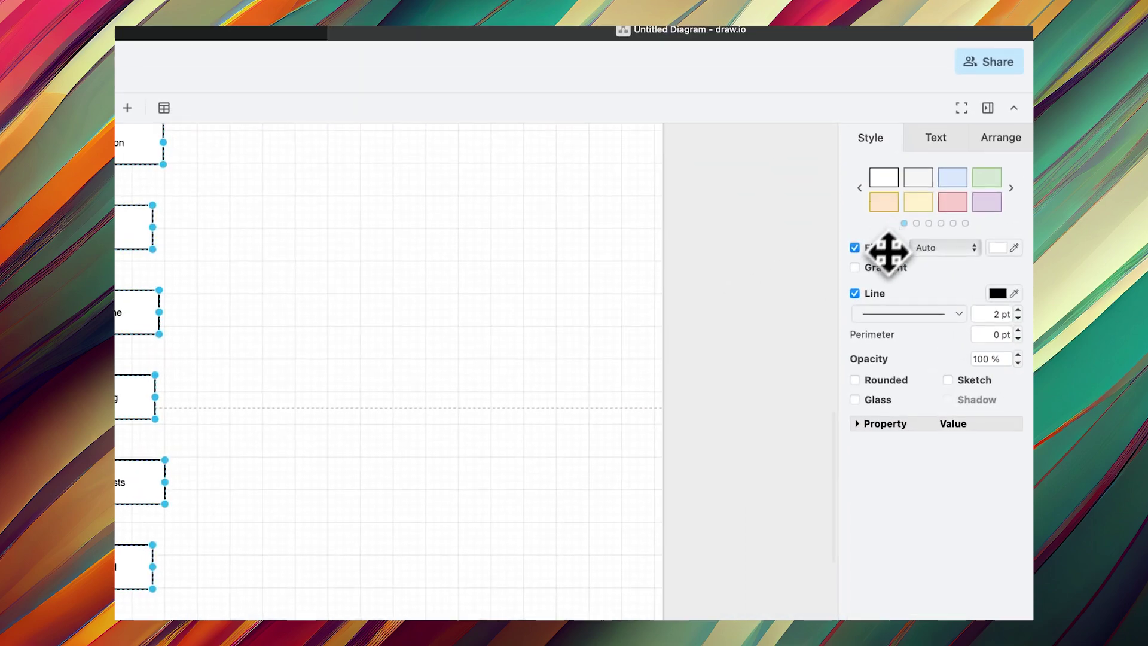
Apply the peach fill to the selected boxes and switch off their outlines
click(864, 294)
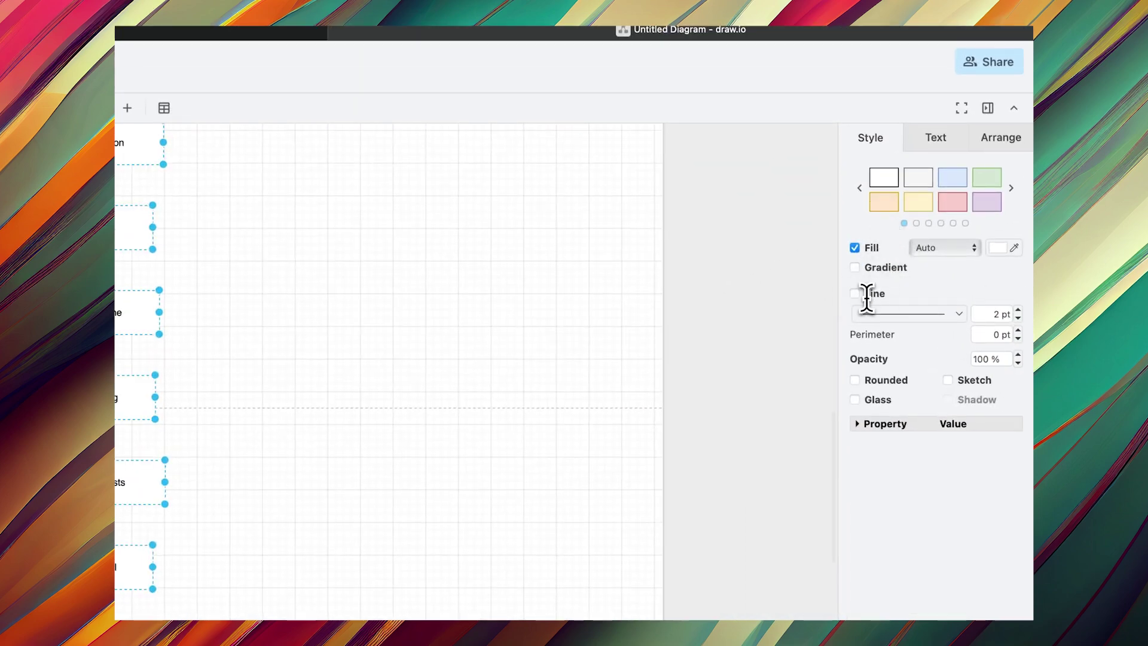
click(883, 202)
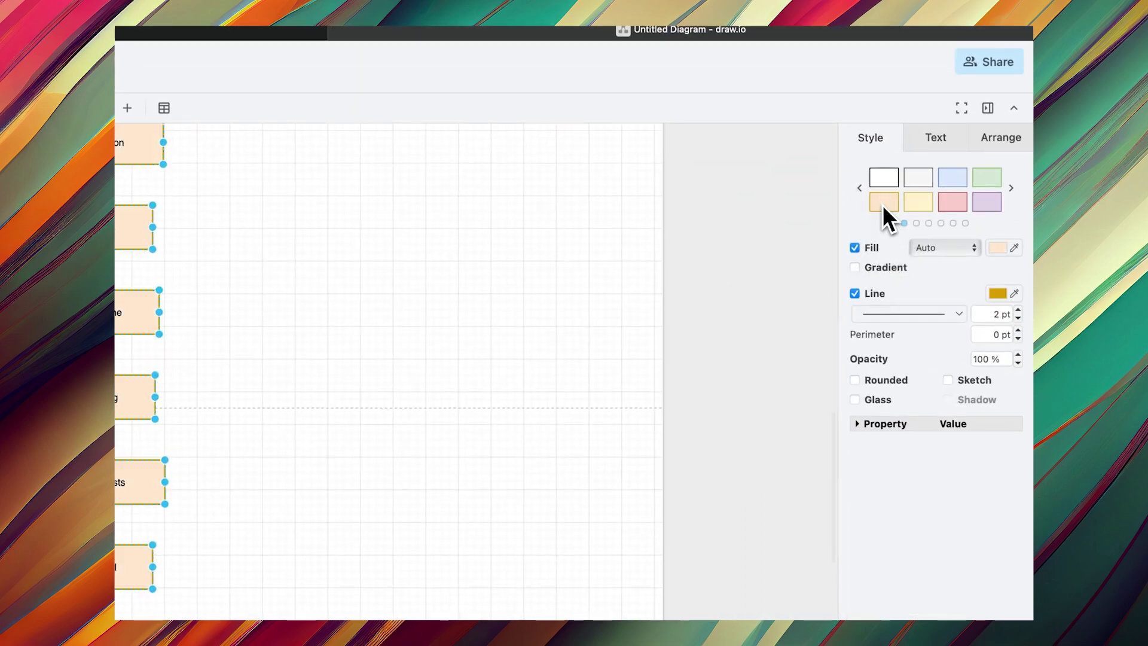
click(860, 292)
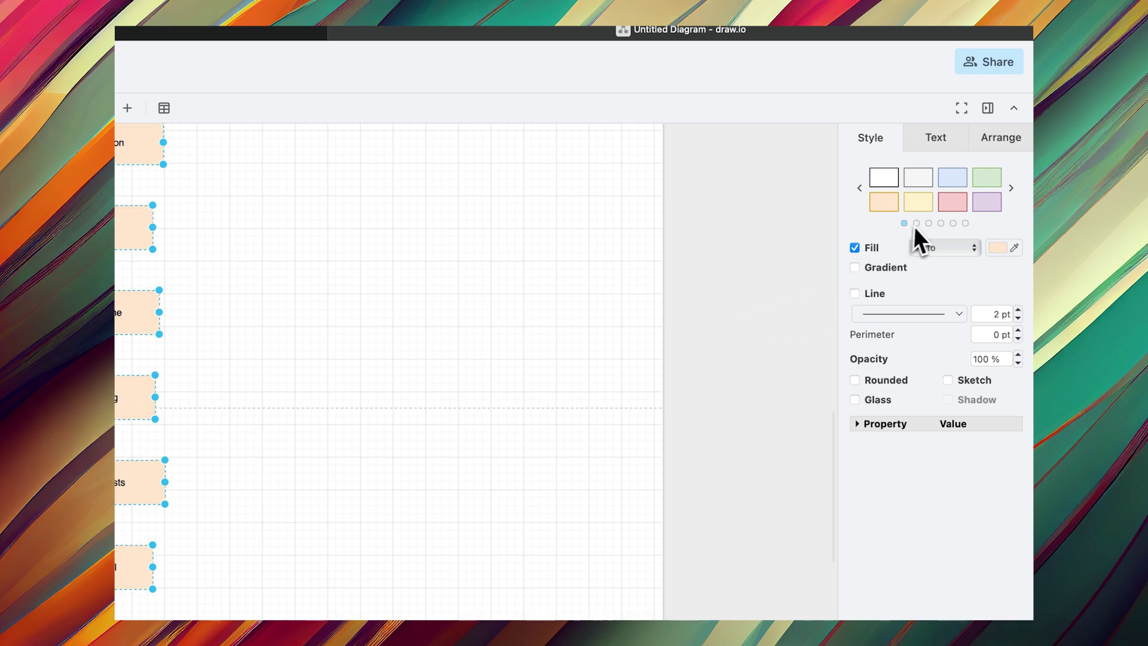
click(486, 188)
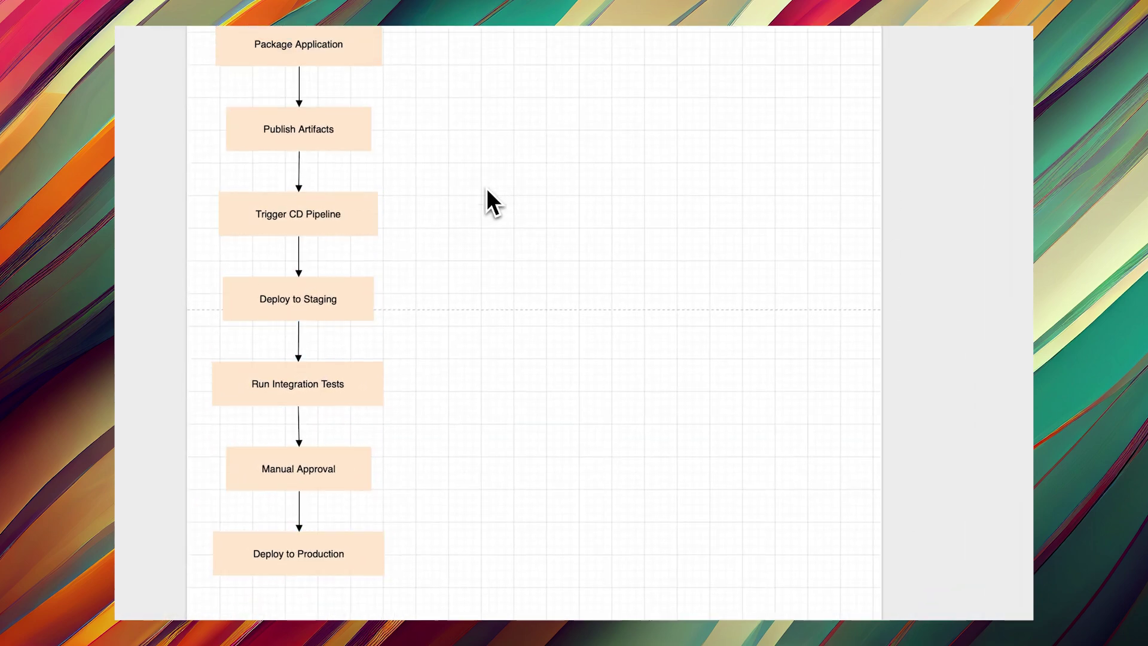
scroll(486, 188, up, 5)
scroll(486, 188, down, 5)
Fill the Deploy to Production box green, then deselect it and return to the top
click(363, 528)
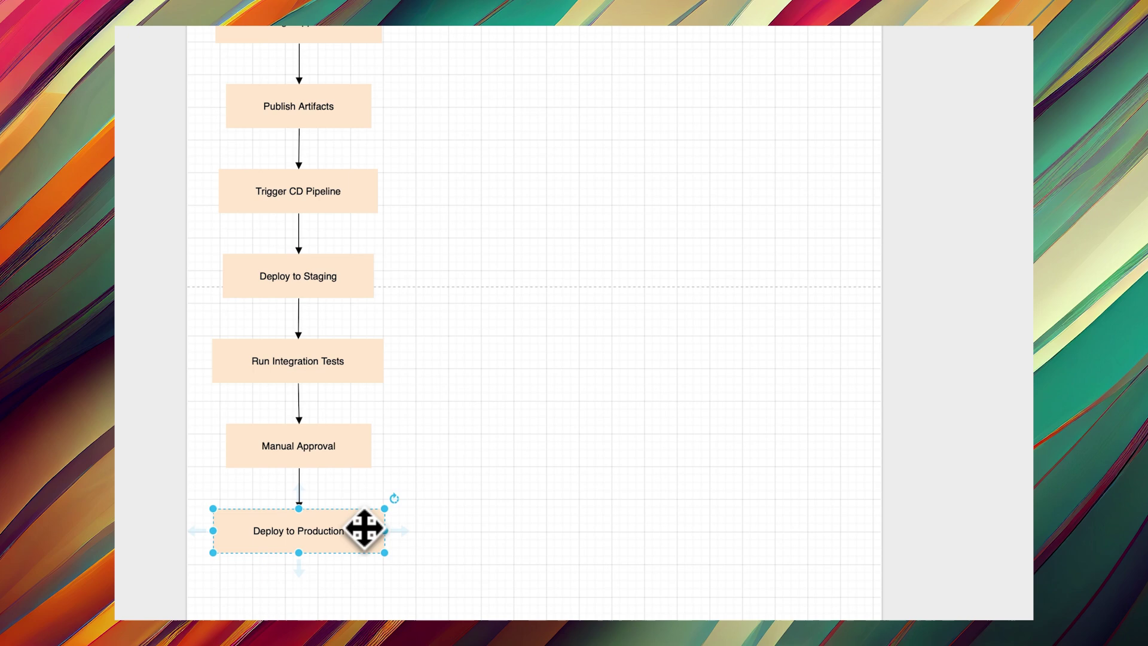
click(981, 225)
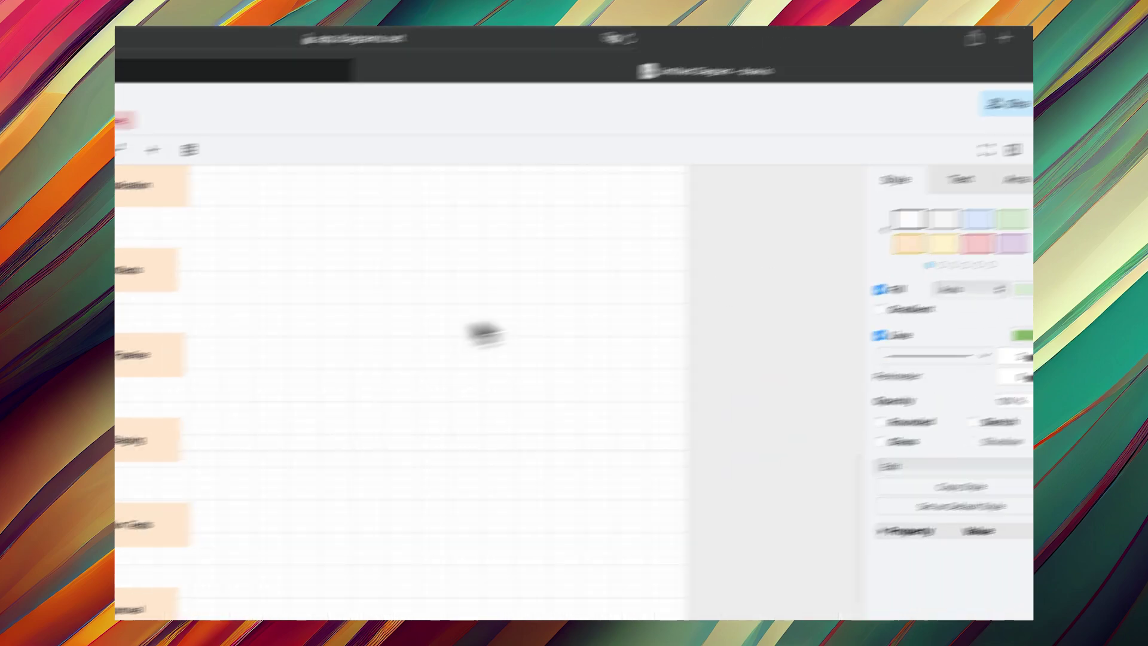
click(472, 311)
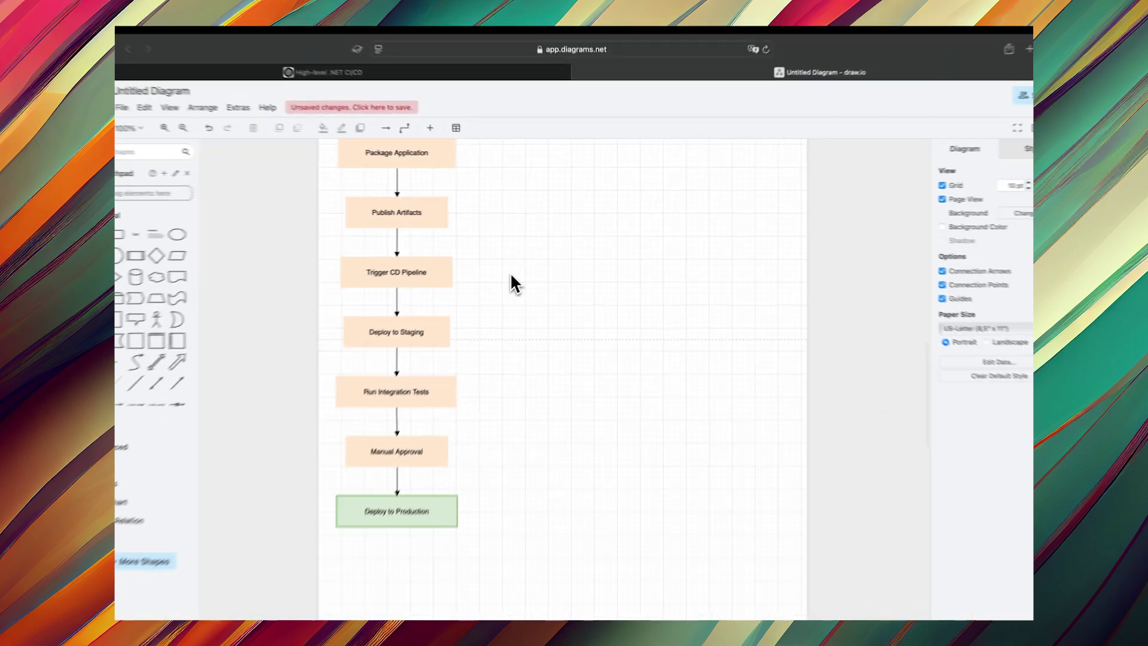
scroll(514, 275, up, 5)
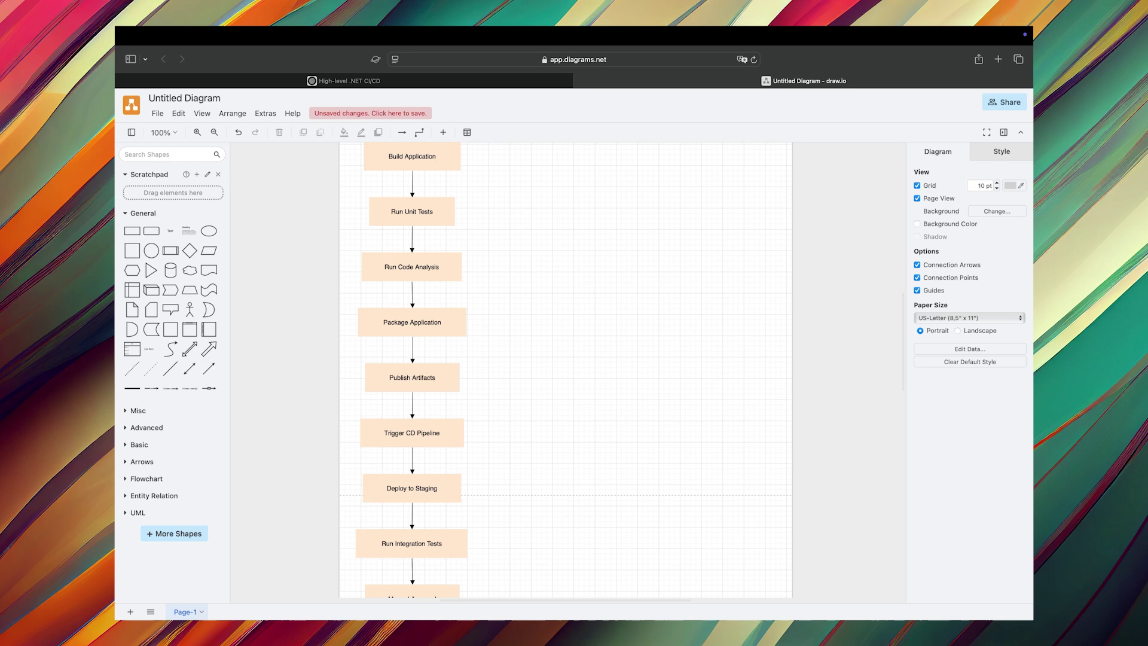
scroll(412, 371, up, 3)
scroll(412, 371, up, 2)
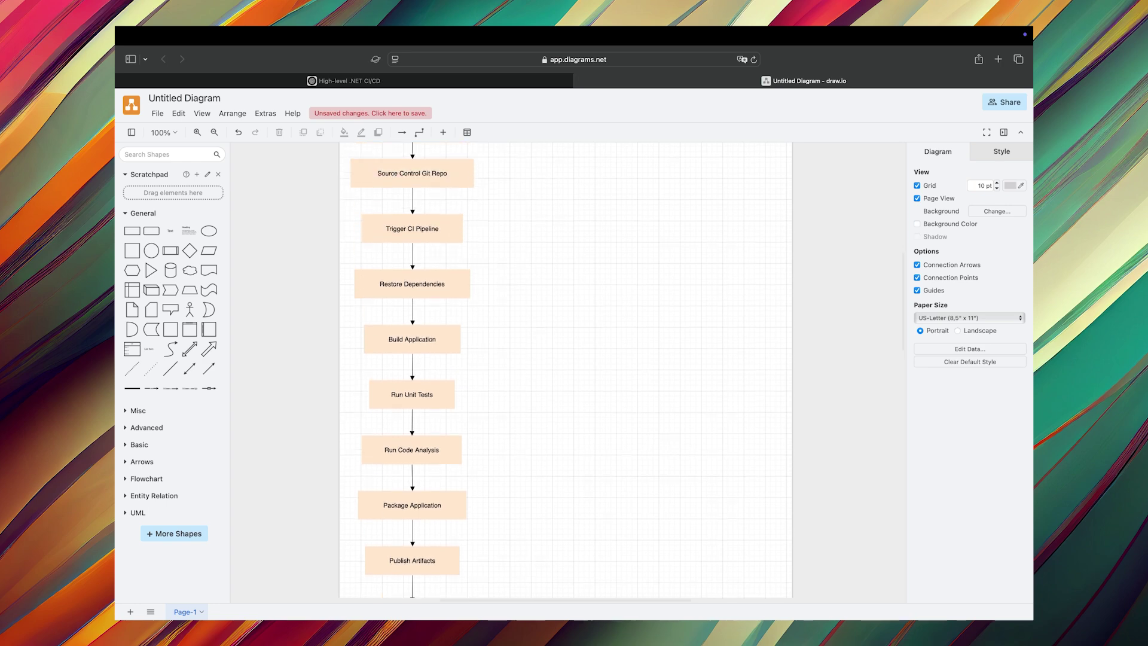
scroll(412, 370, up, 3)
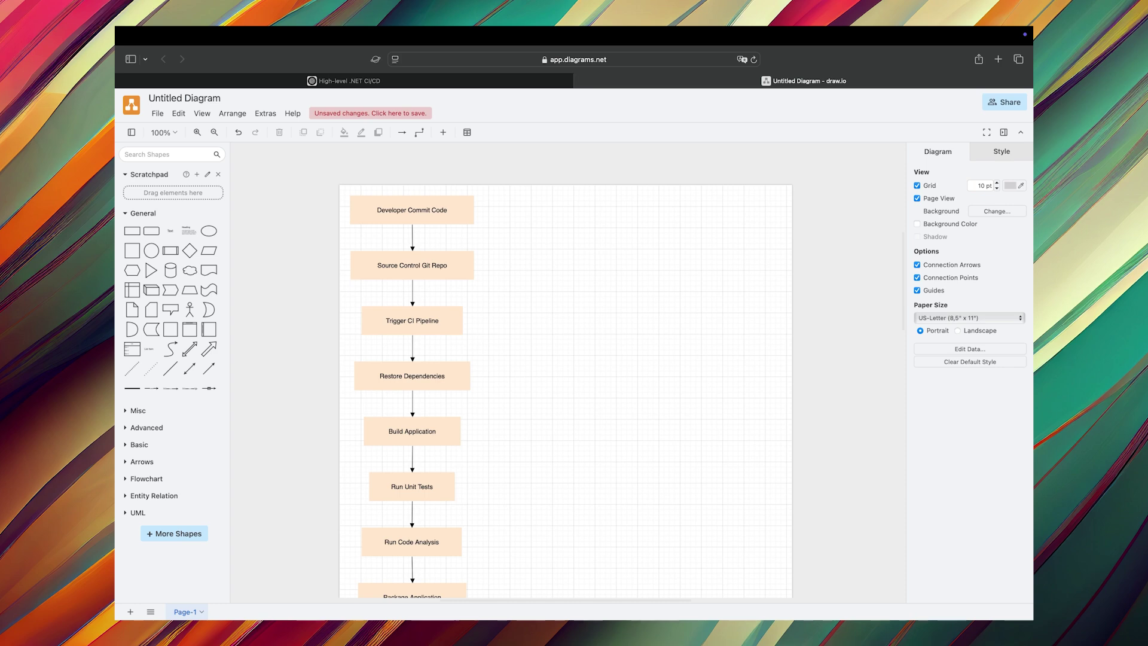
Reuse the earlier prompt for a Python Docker pipeline, adding 'monitoring and troubleshooting', and send it
click(497, 84)
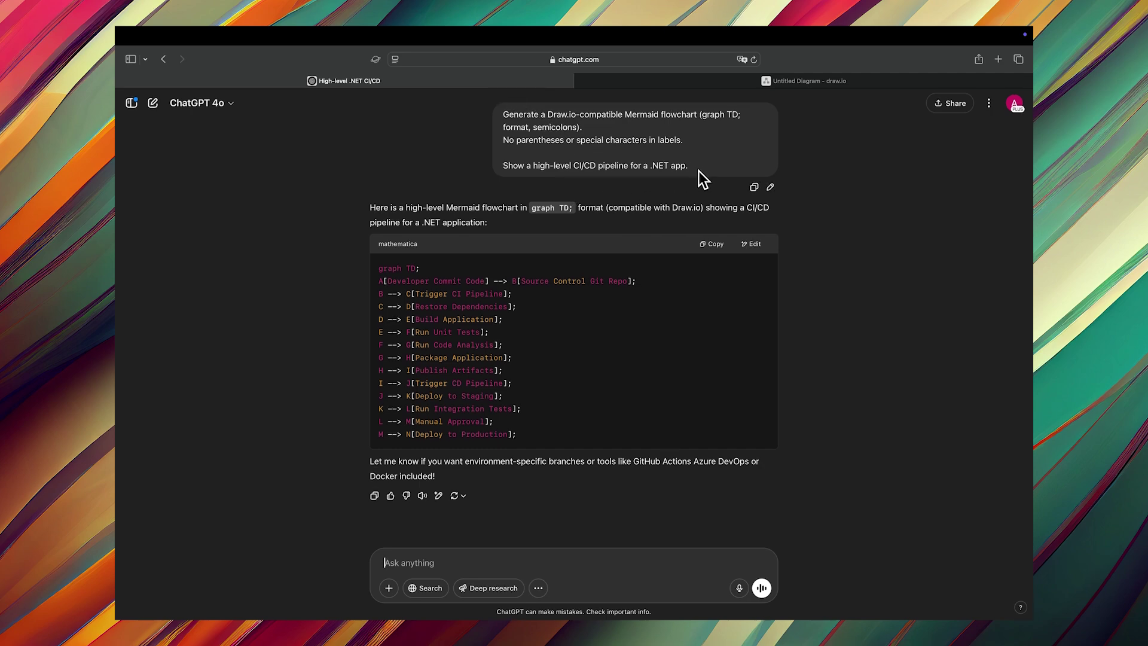
drag(698, 171, 501, 112)
key(super+c)
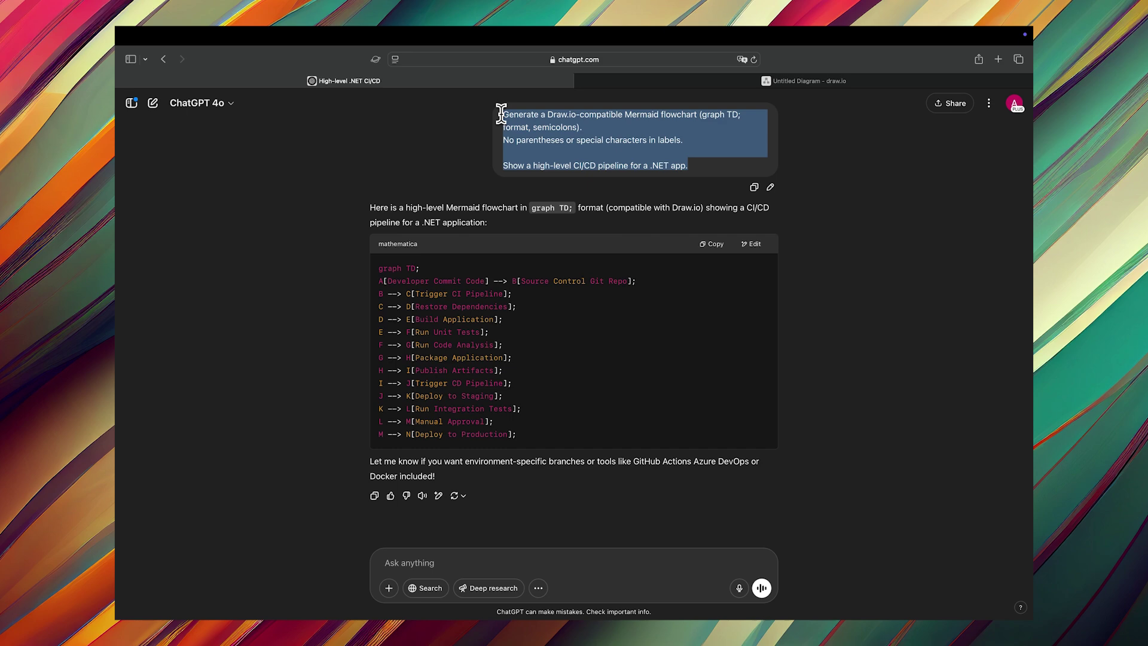
click(384, 568)
key(super+v)
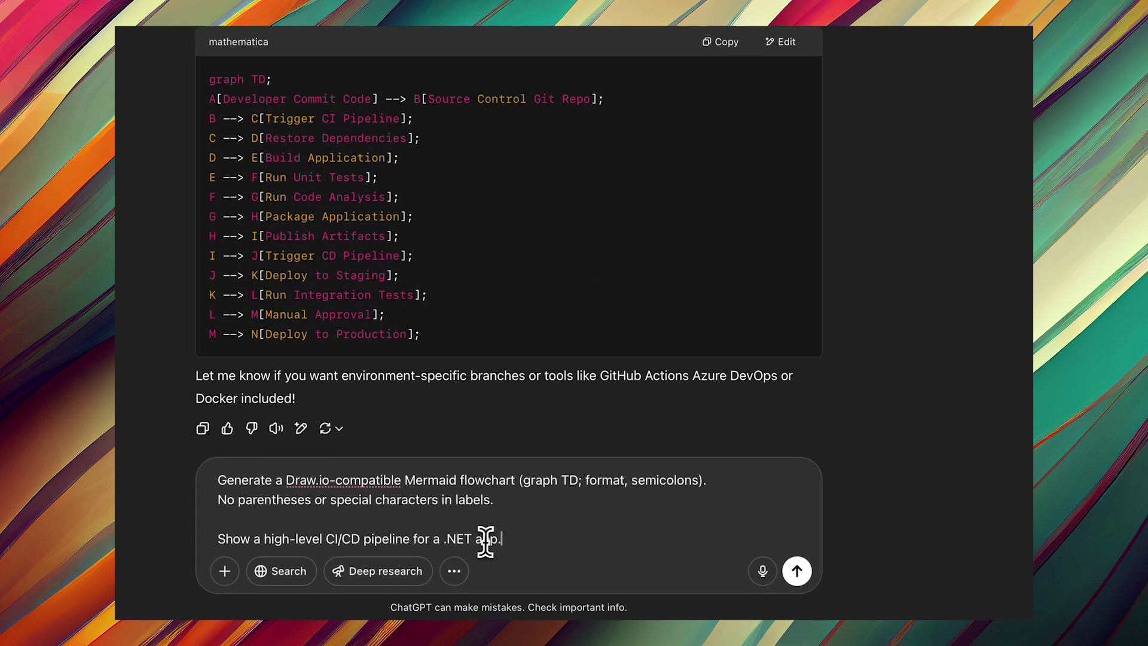
key(BackSpace)
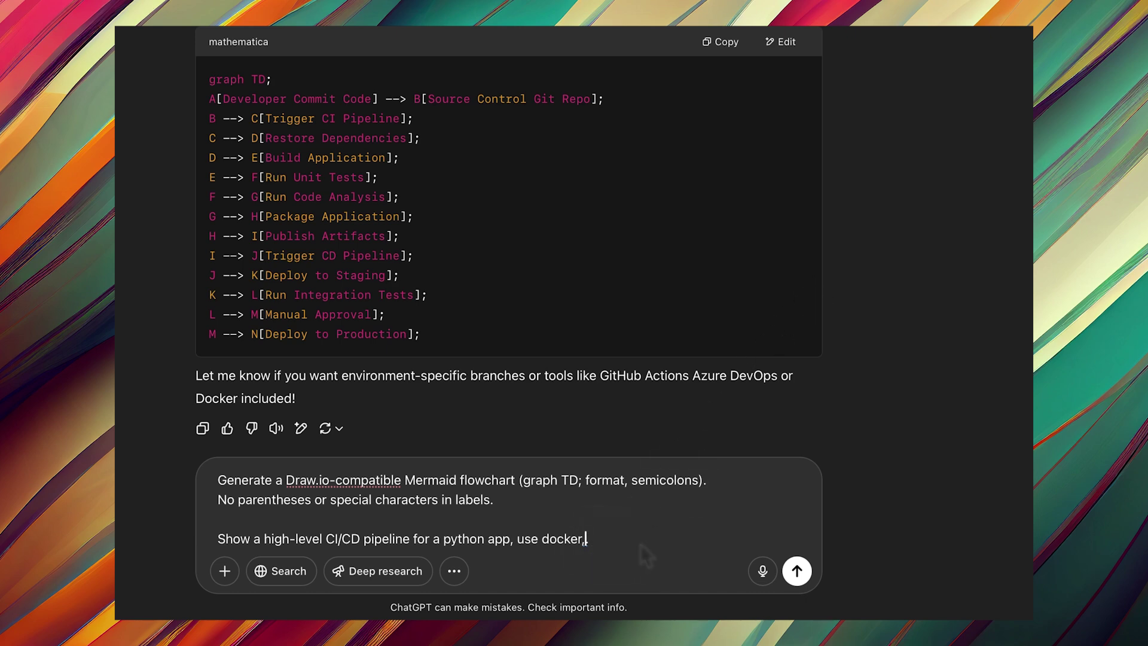
text(add monitoring and troubleshooting route.)
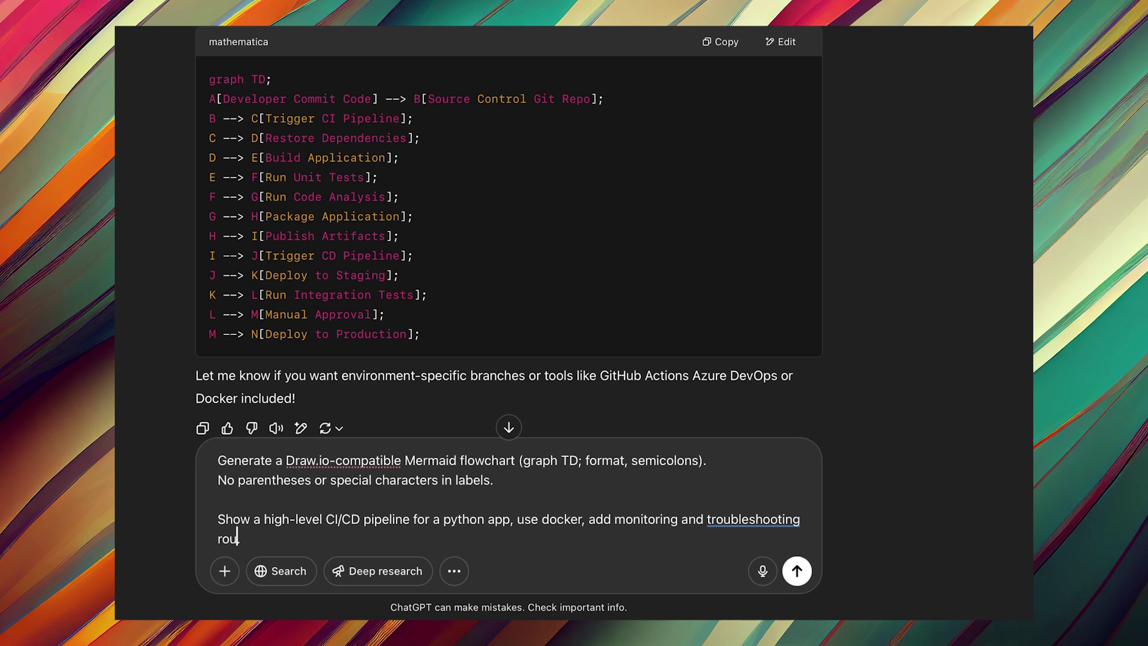
key(Return)
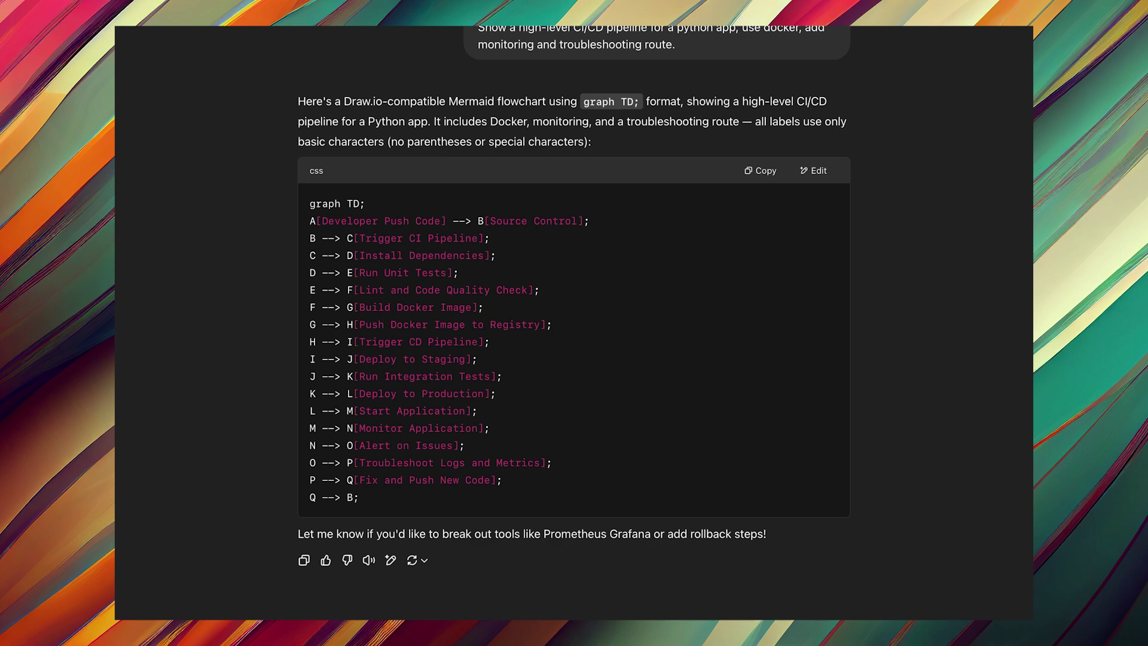
Copy the Python pipeline Mermaid code and insert it as a flowchart on a new Page-2
click(762, 174)
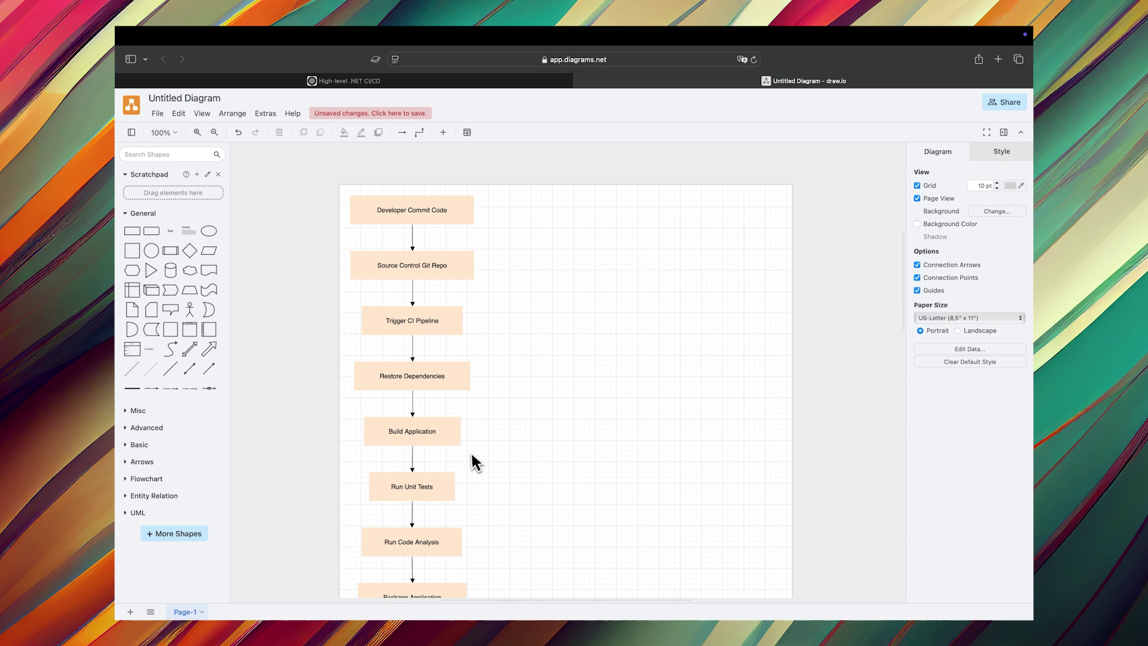
click(130, 611)
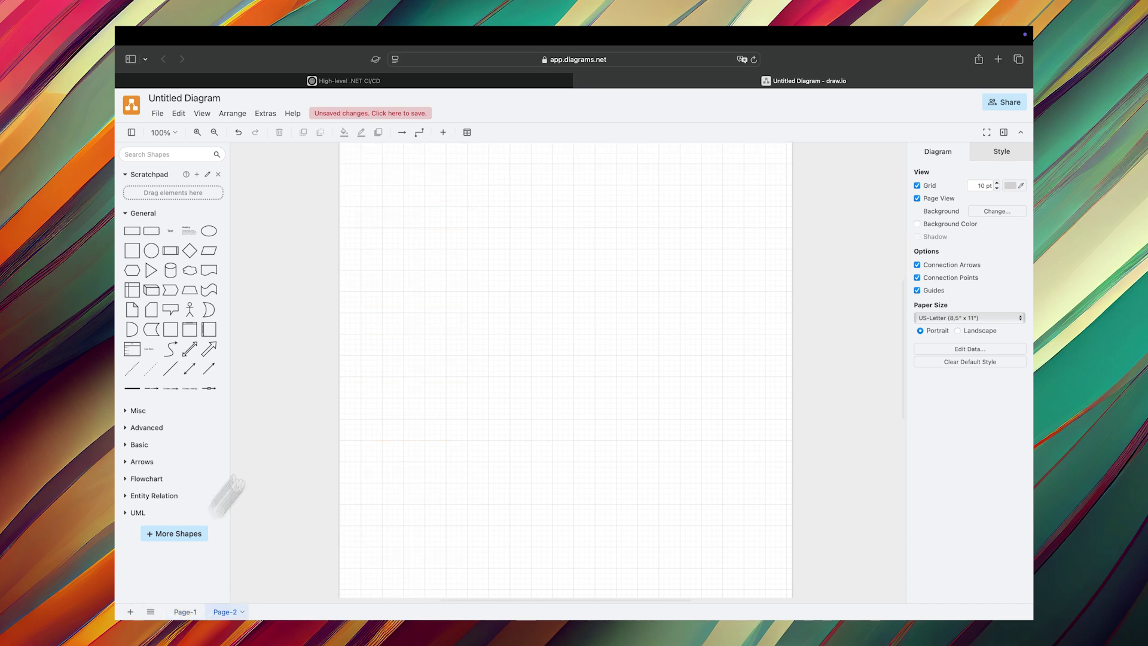
click(443, 132)
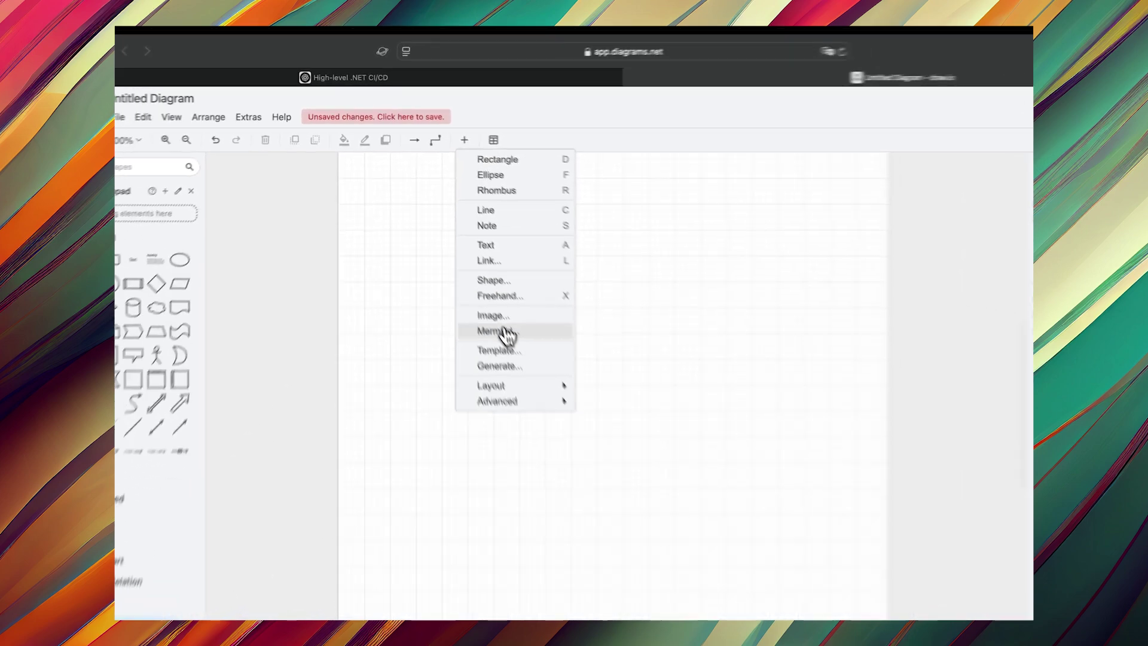
click(490, 319)
key(ctrl+a)
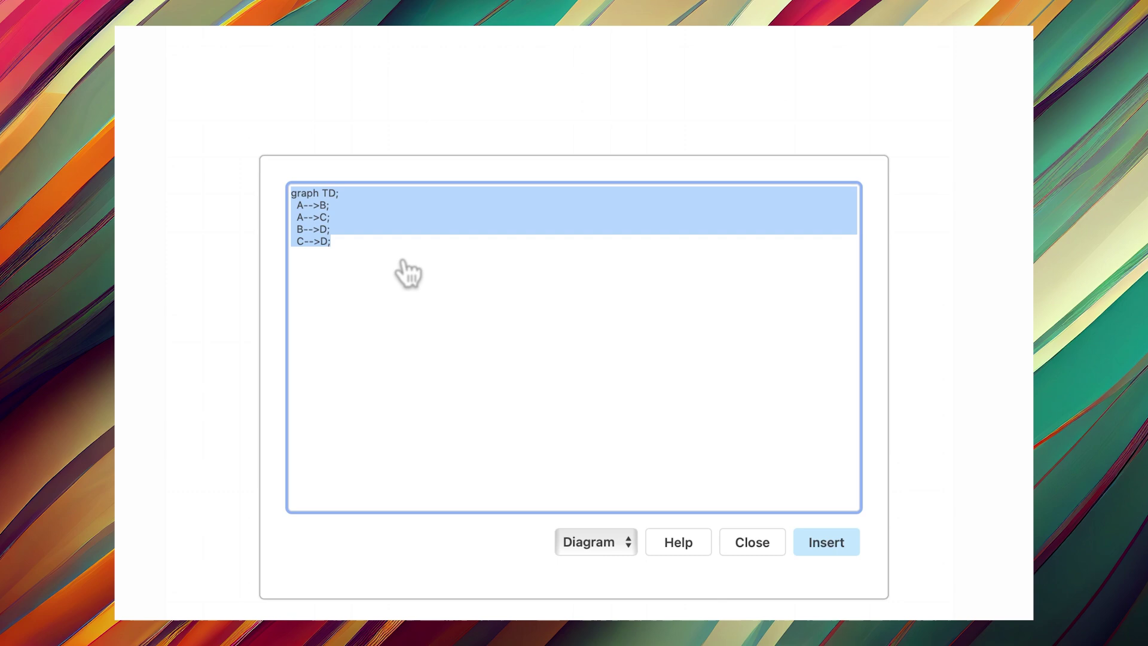
key(ctrl+v)
click(819, 543)
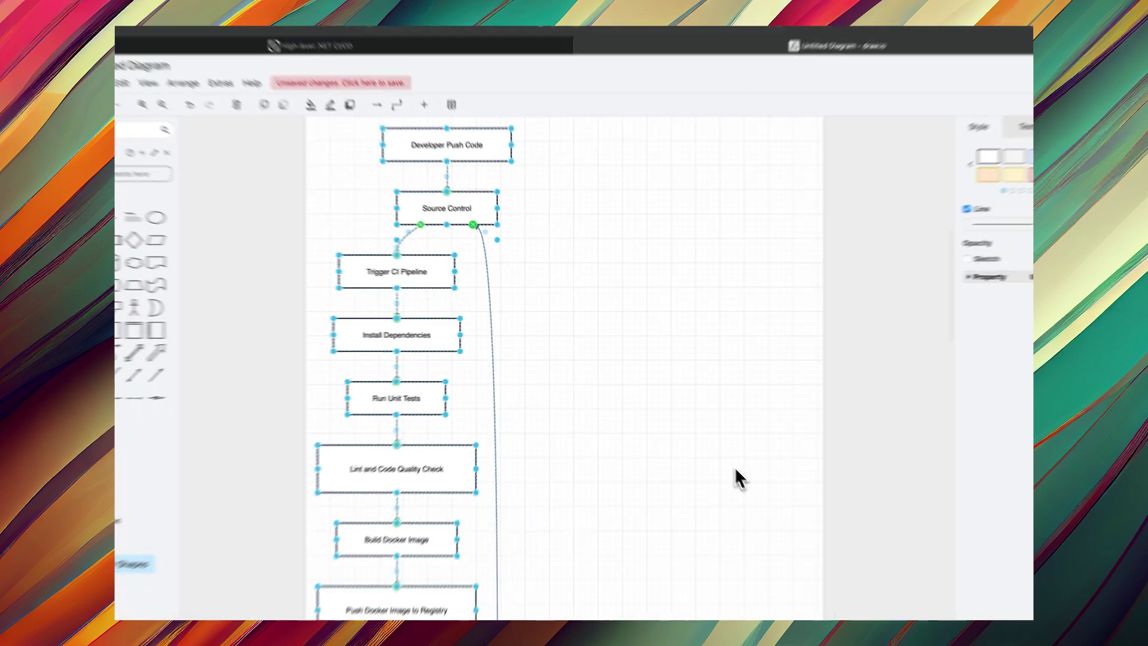
click(644, 452)
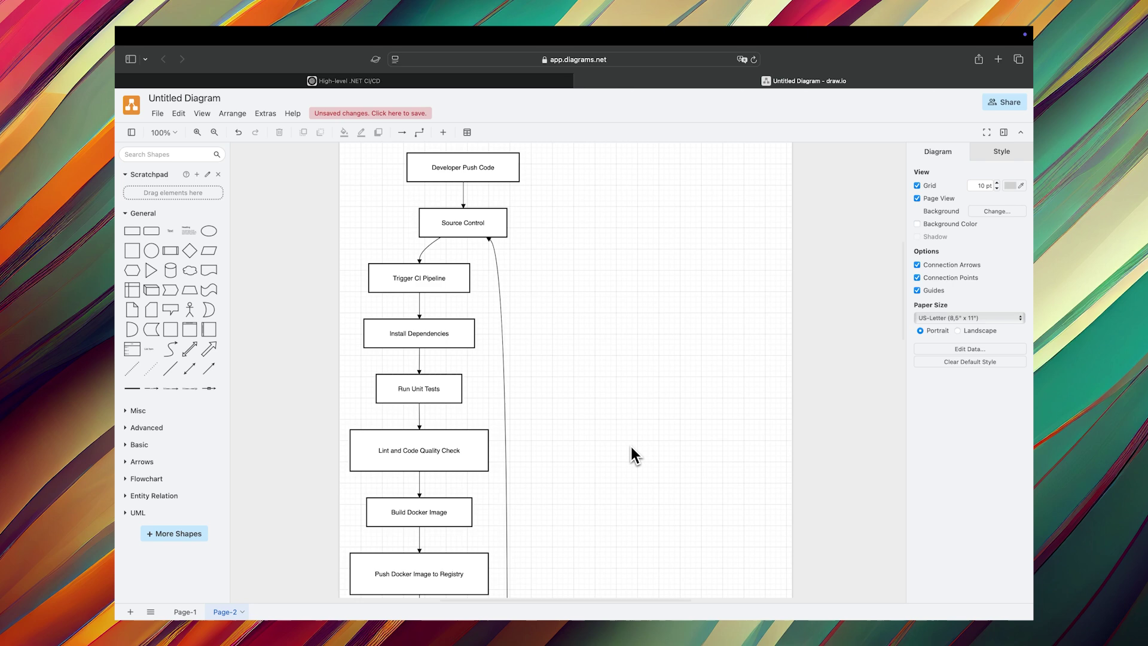
scroll(631, 446, down, 5)
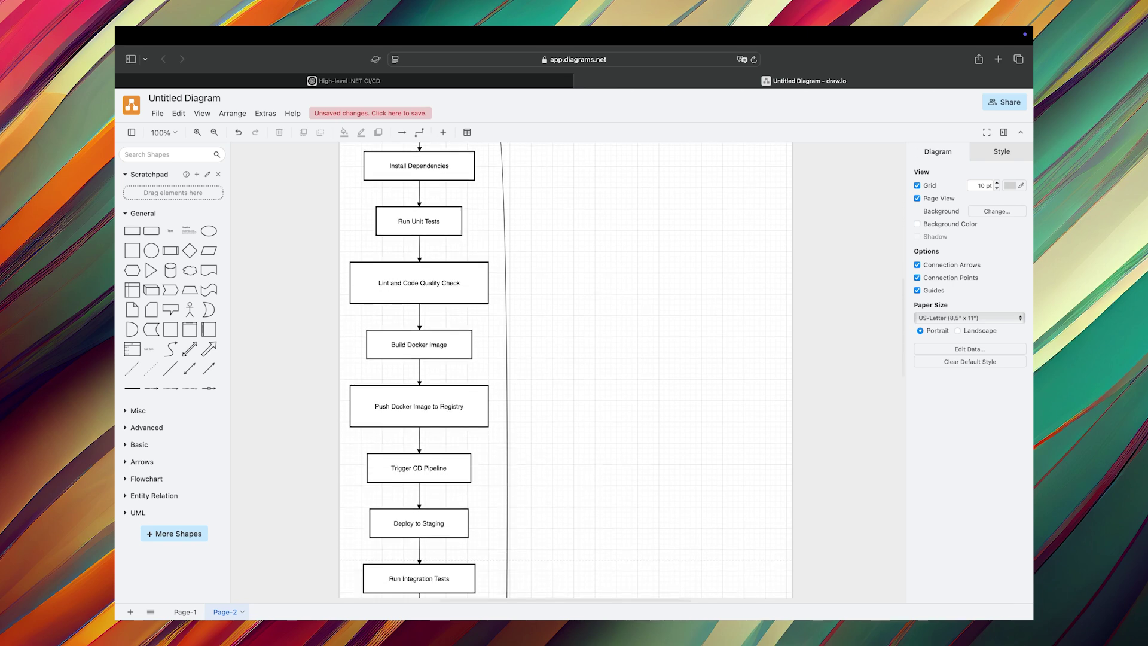
scroll(565, 370, down, 9)
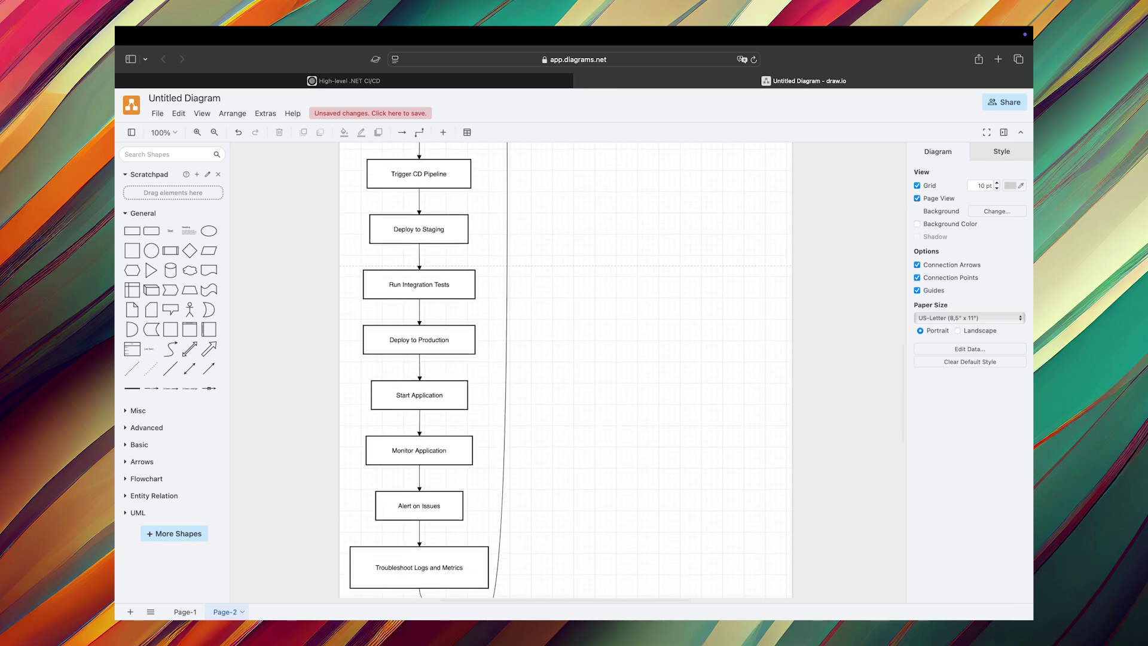
scroll(634, 457, down, 2)
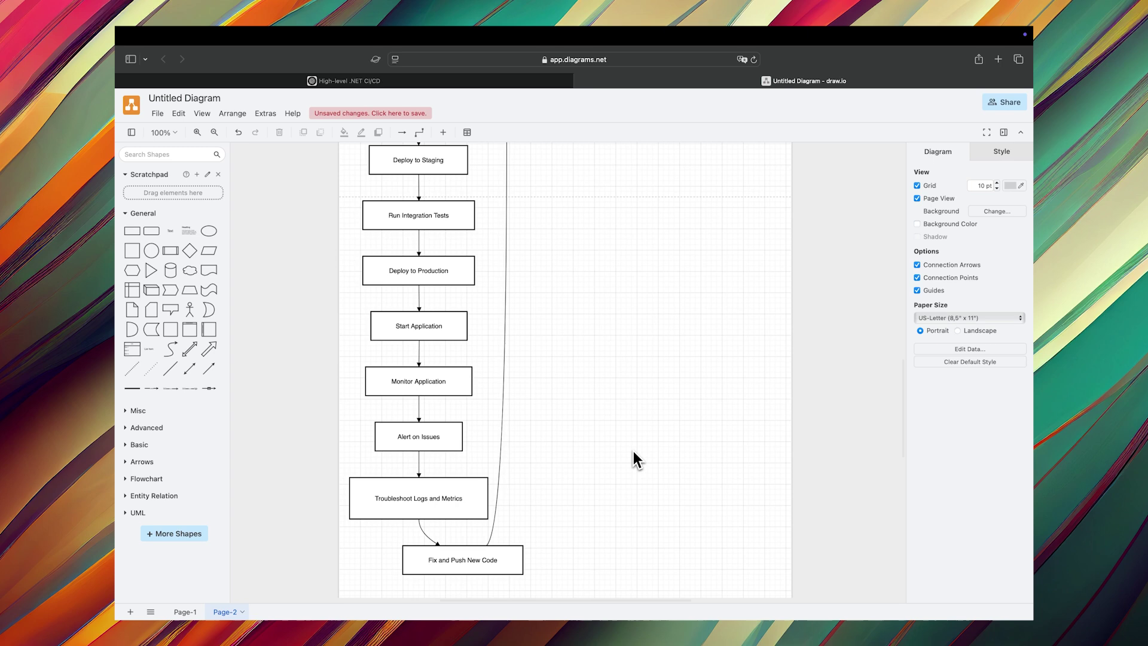
scroll(565, 370, up, 9)
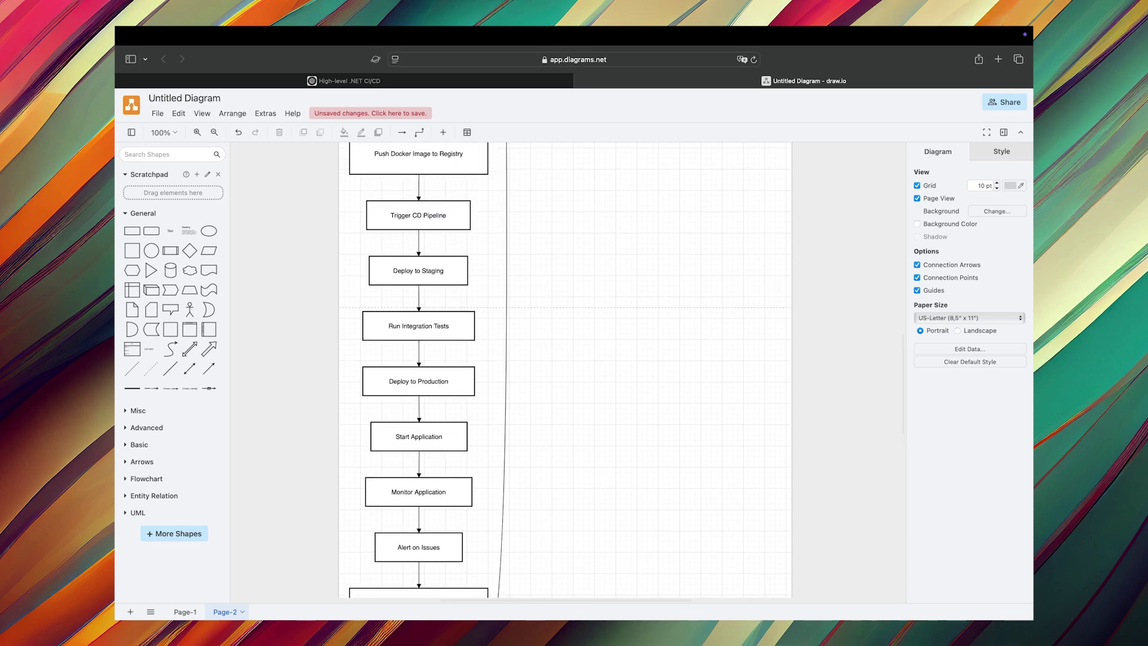
scroll(565, 371, up, 7)
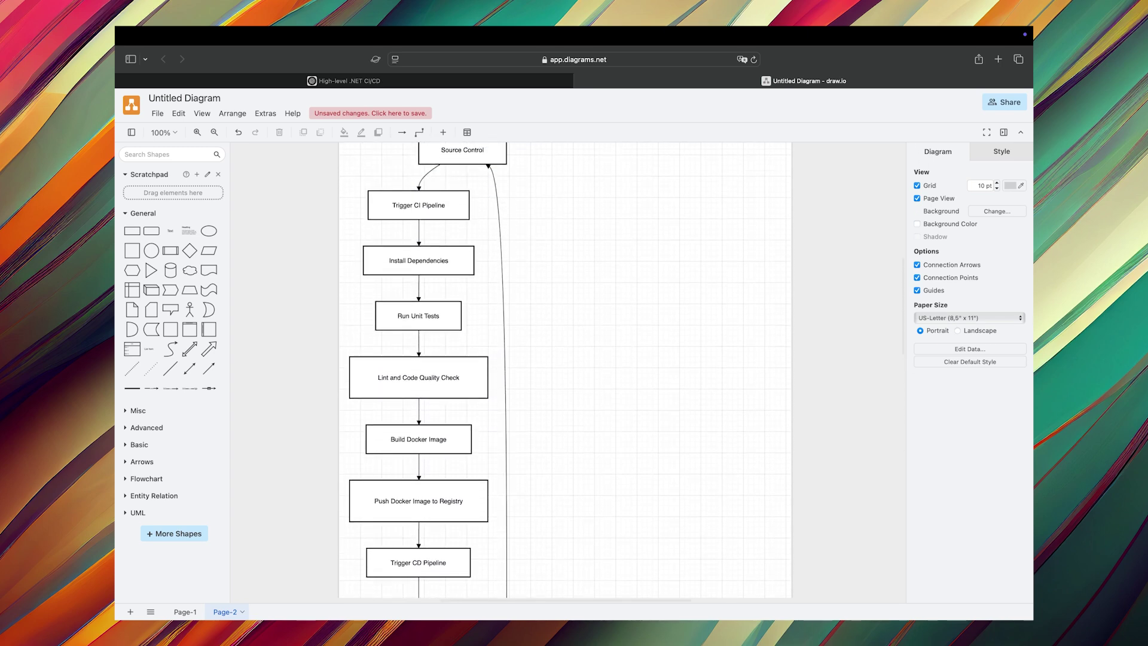
scroll(635, 458, up, 2)
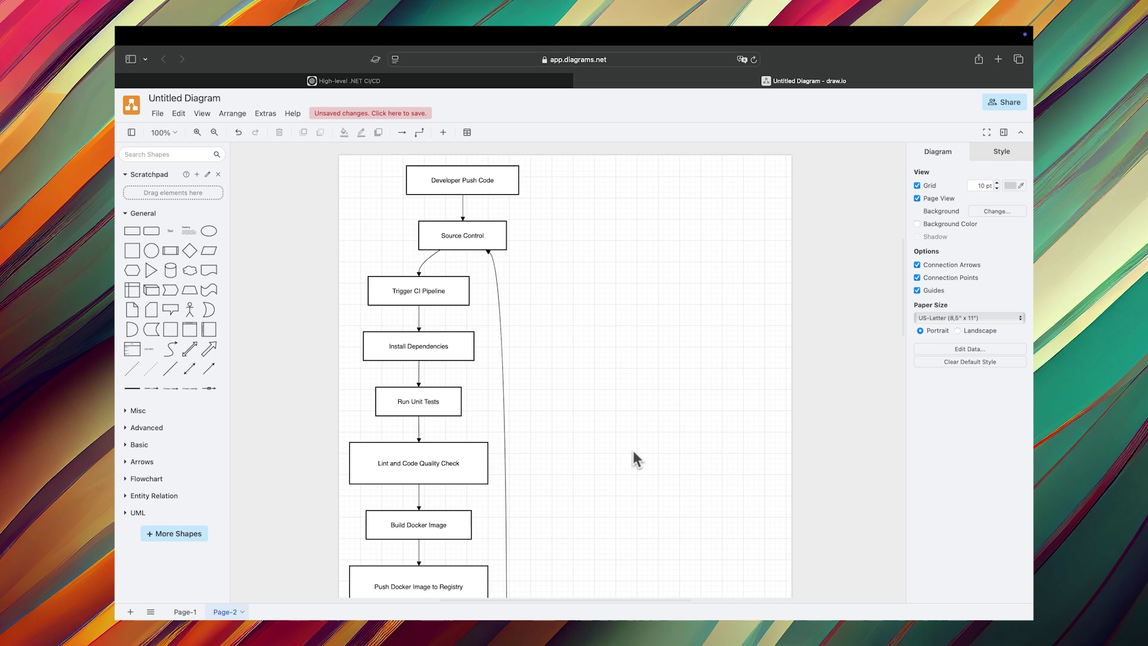